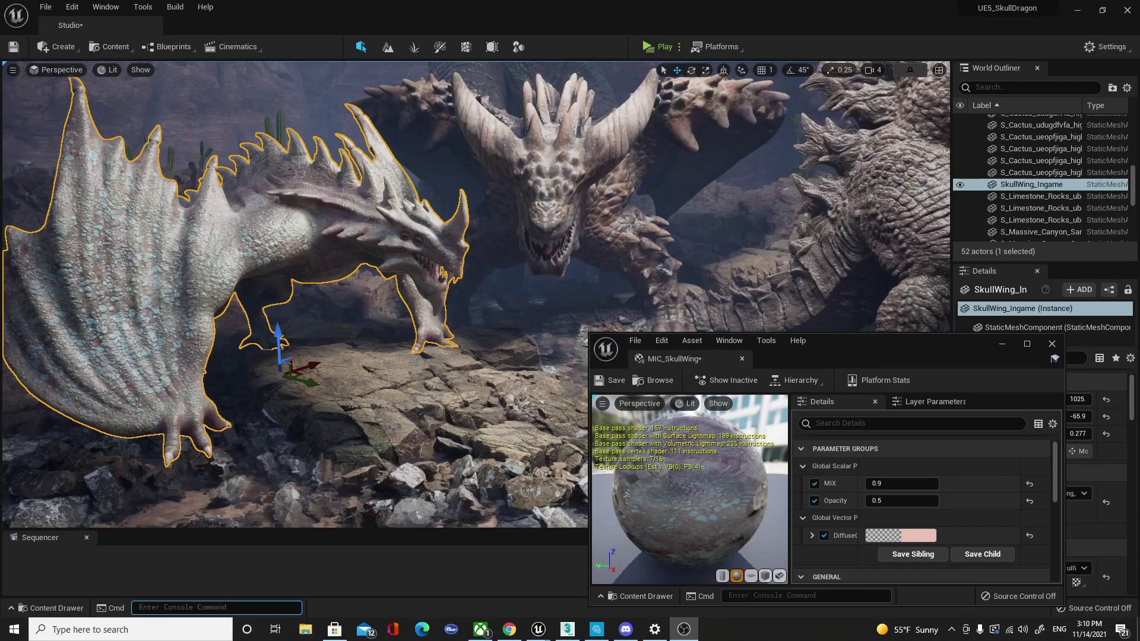
Shift the skull-wing dragon left and change its diffuse colour from pink to lavender.
{"action": "left_click_drag", "start_coordinate": [476, 343], "coordinate": [391, 349]}
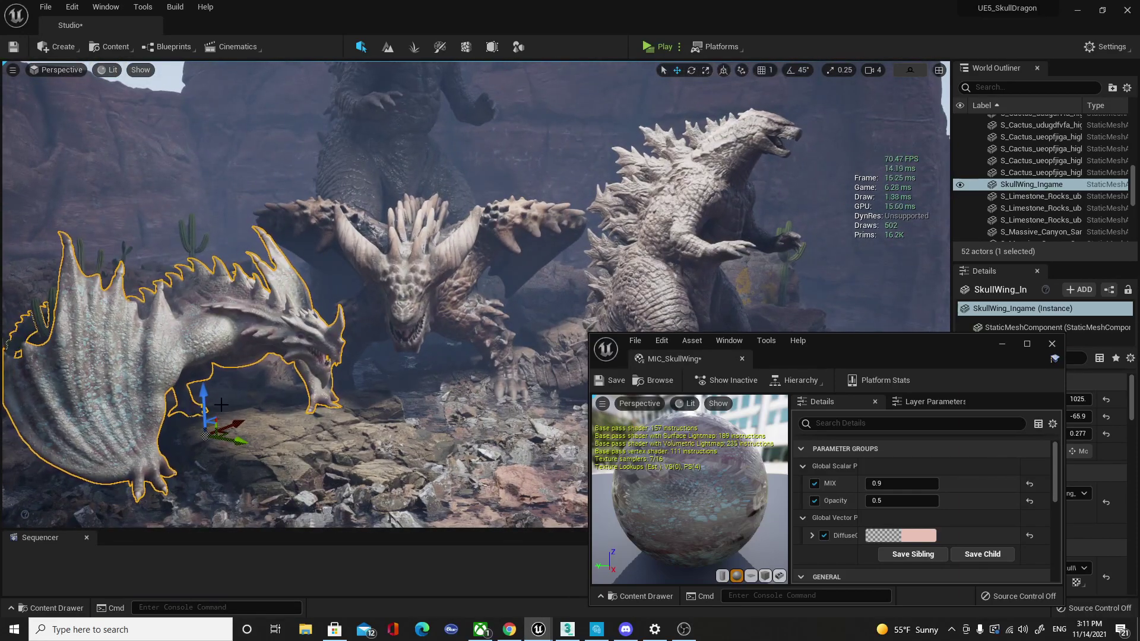
{"action": "left_click_drag", "start_coordinate": [234, 441], "coordinate": [212, 432]}
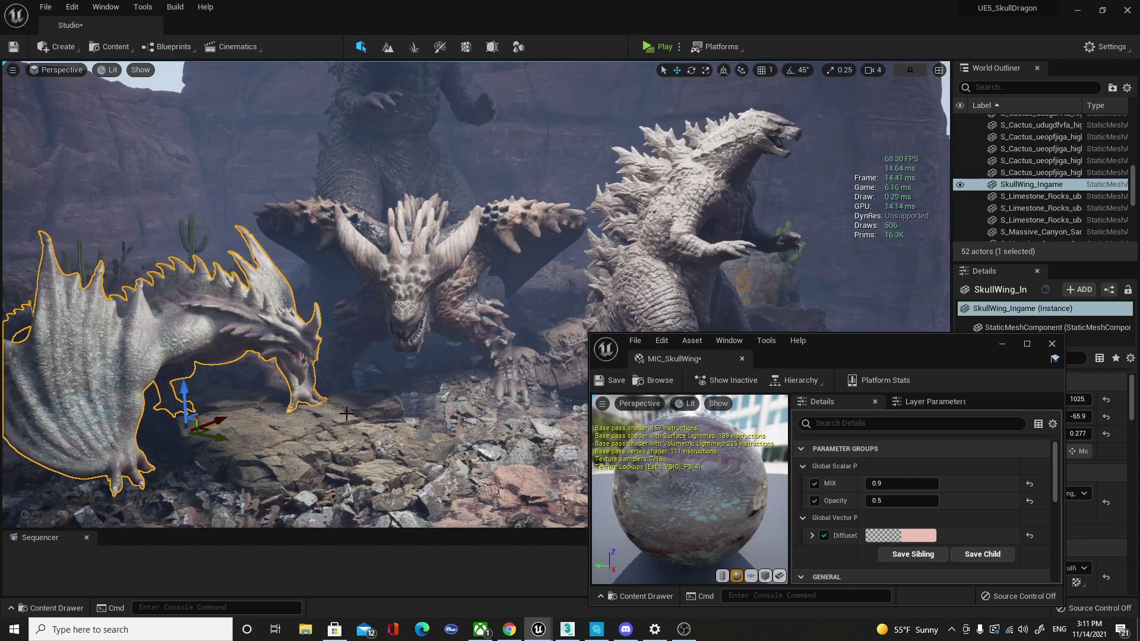
{"action": "left_click", "coordinate": [930, 535]}
{"action": "left_click_drag", "start_coordinate": [763, 412], "coordinate": [737, 397]}
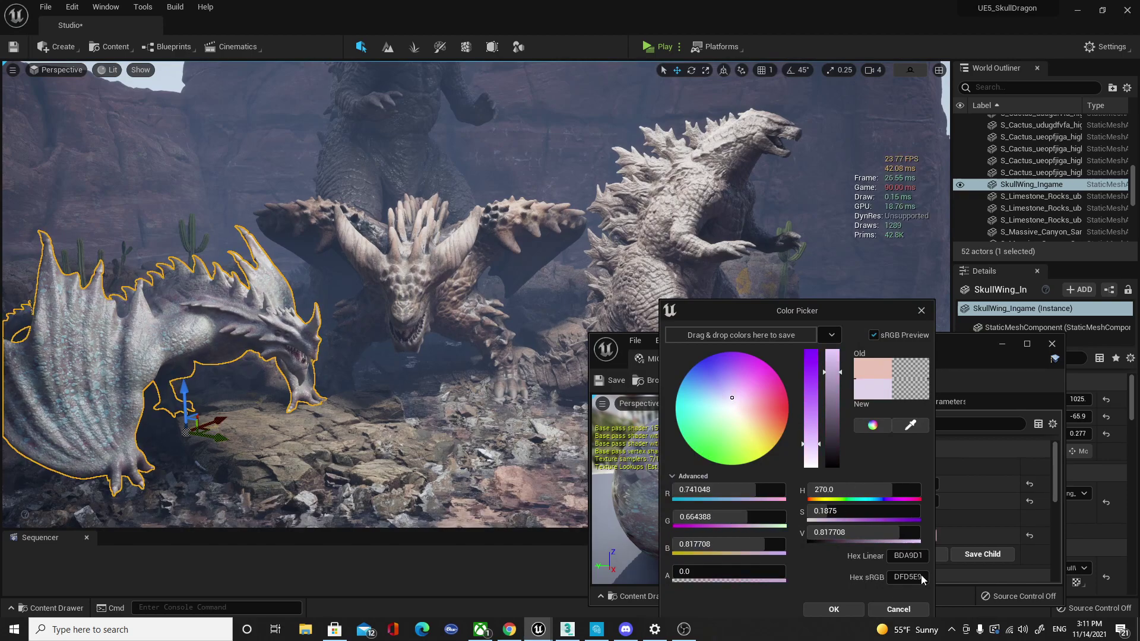
{"action": "left_click", "coordinate": [834, 609]}
Darken the lavender diffuse tint slightly to R 0.689, G 0.618, B 0.760, then close the material editor.
{"action": "scroll", "coordinate": [944, 513], "scroll_direction": "down", "scroll_amount": 3}
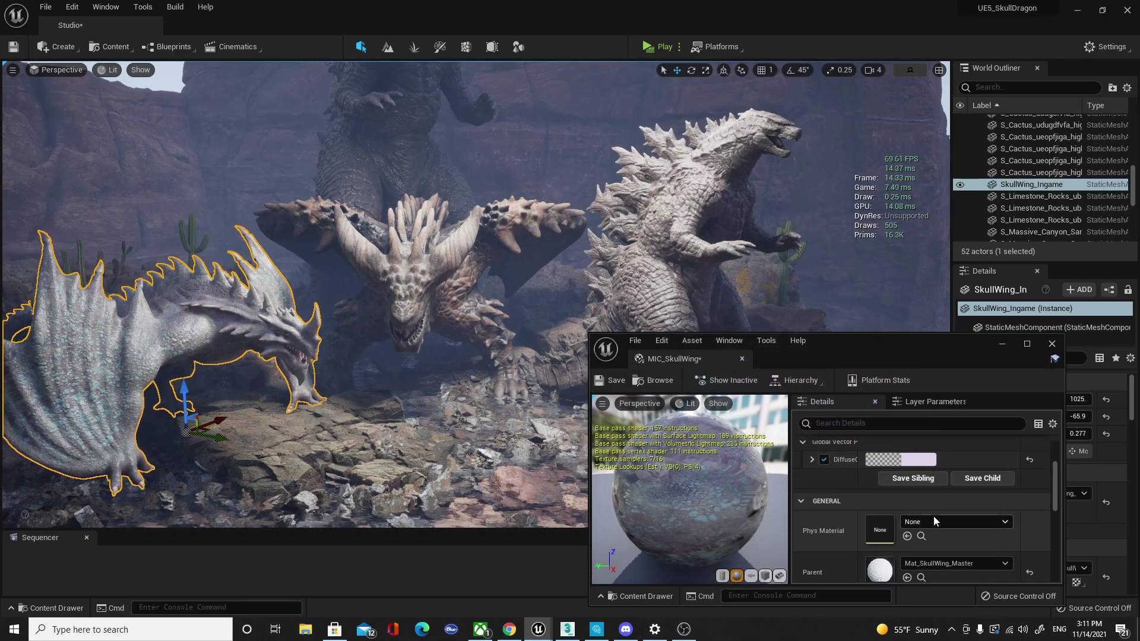
{"action": "left_click", "coordinate": [810, 458]}
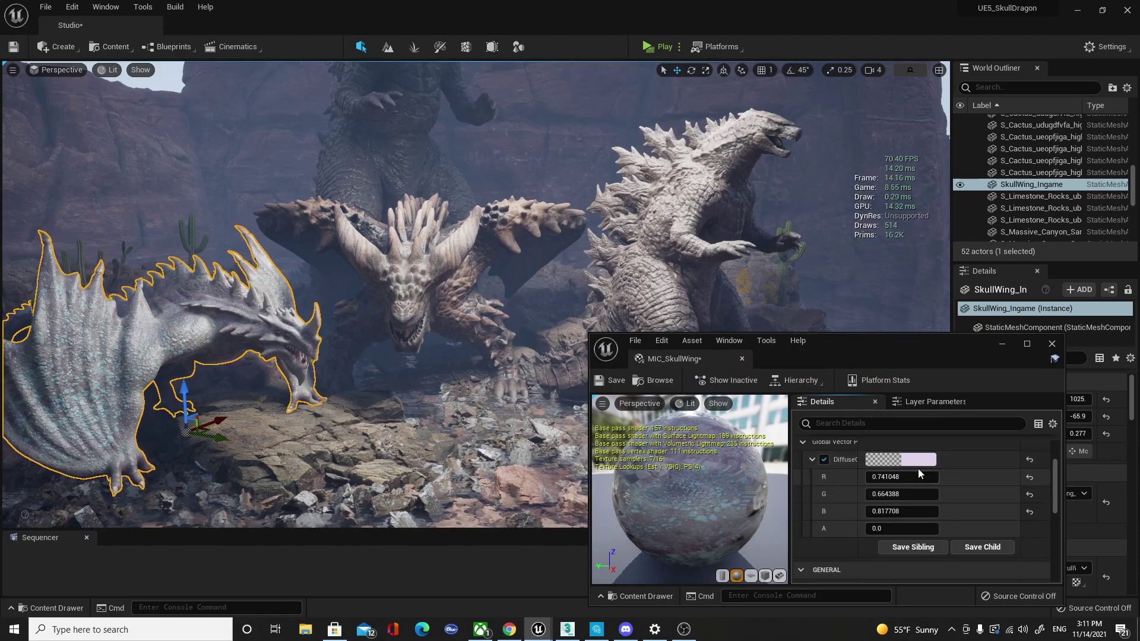
{"action": "left_click", "coordinate": [921, 462]}
{"action": "left_click_drag", "start_coordinate": [833, 372], "coordinate": [833, 379]}
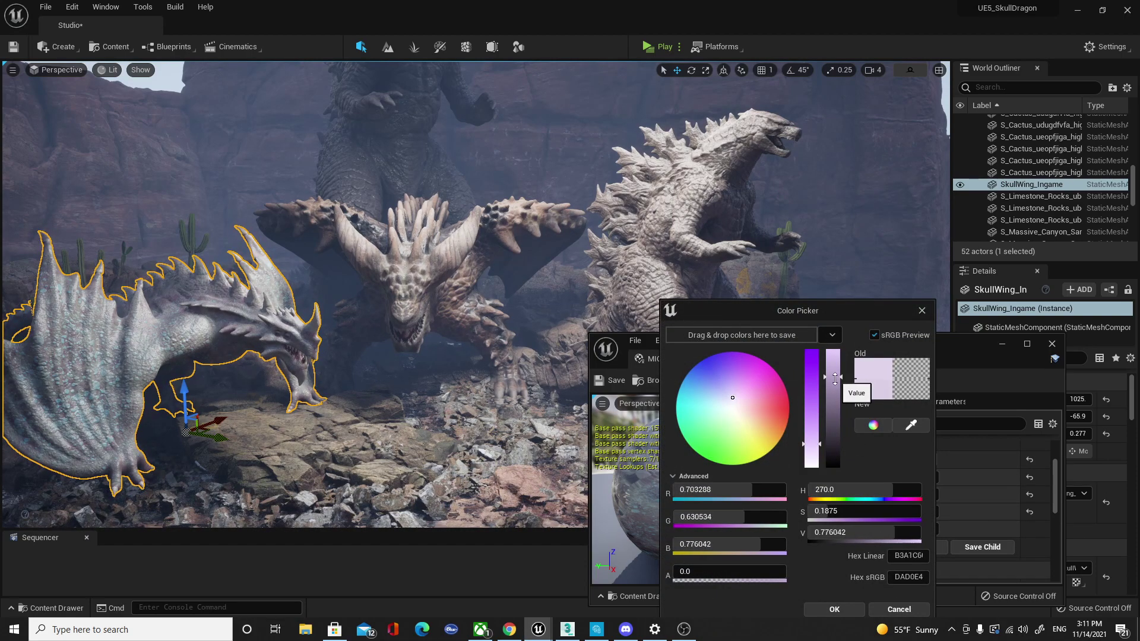
{"action": "left_click", "coordinate": [835, 608]}
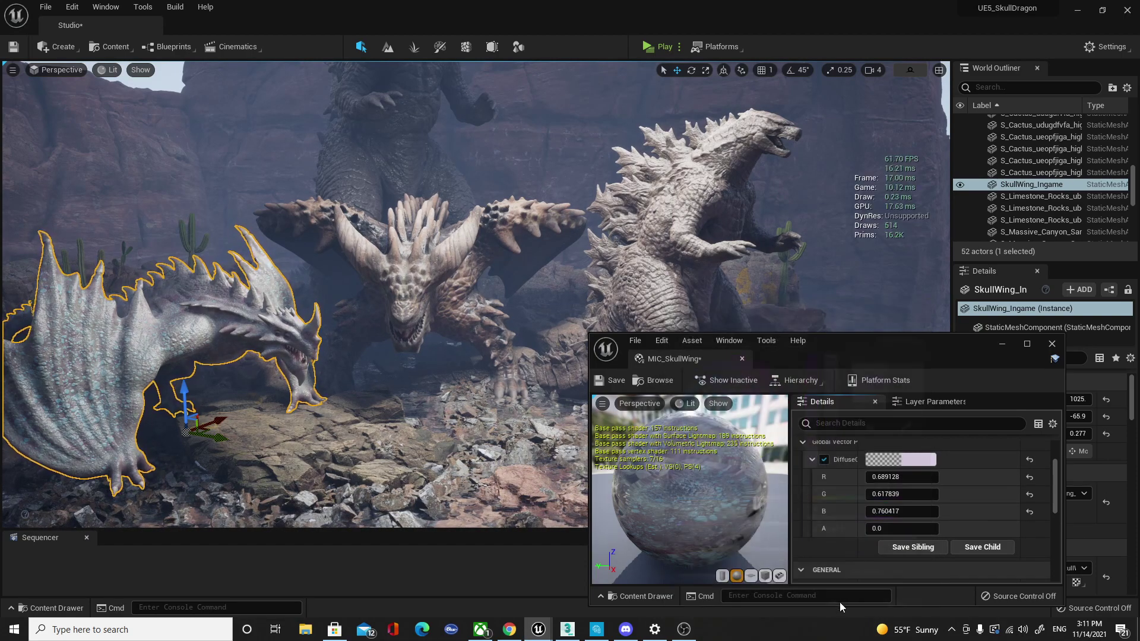
{"action": "left_click", "coordinate": [1051, 343]}
{"action": "left_click", "coordinate": [580, 301]}
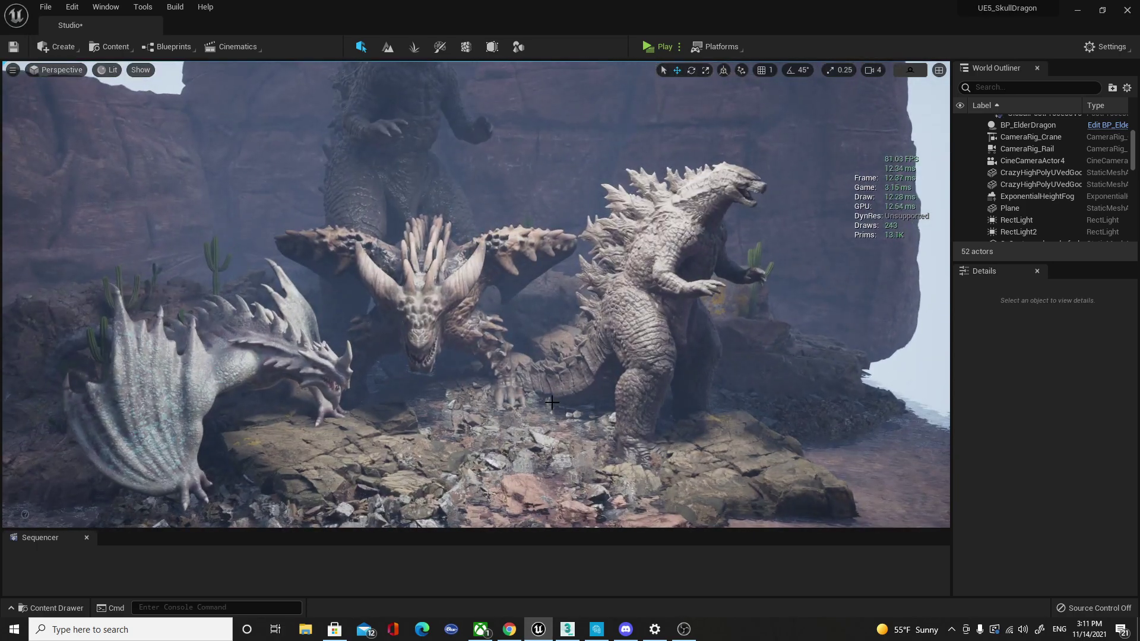
Show editor icons again and select the RectLight above the monsters to check its Intensity.
{"action": "key", "text": "g"}
{"action": "left_click", "coordinate": [525, 135]}
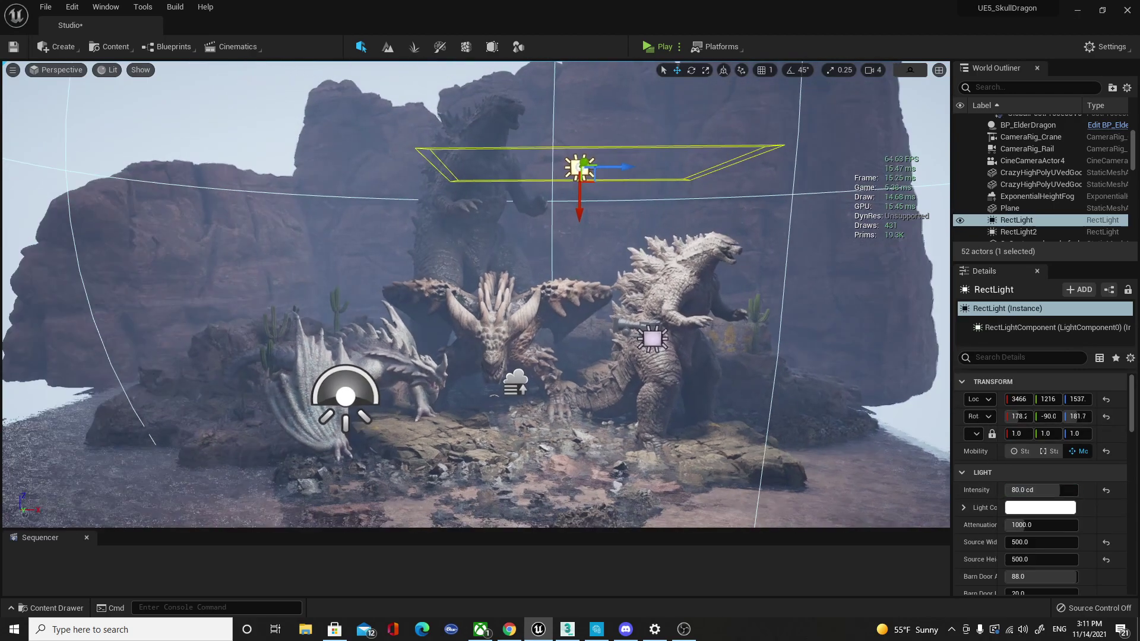
{"action": "right_click_drag", "start_coordinate": [553, 303], "coordinate": [553, 303]}
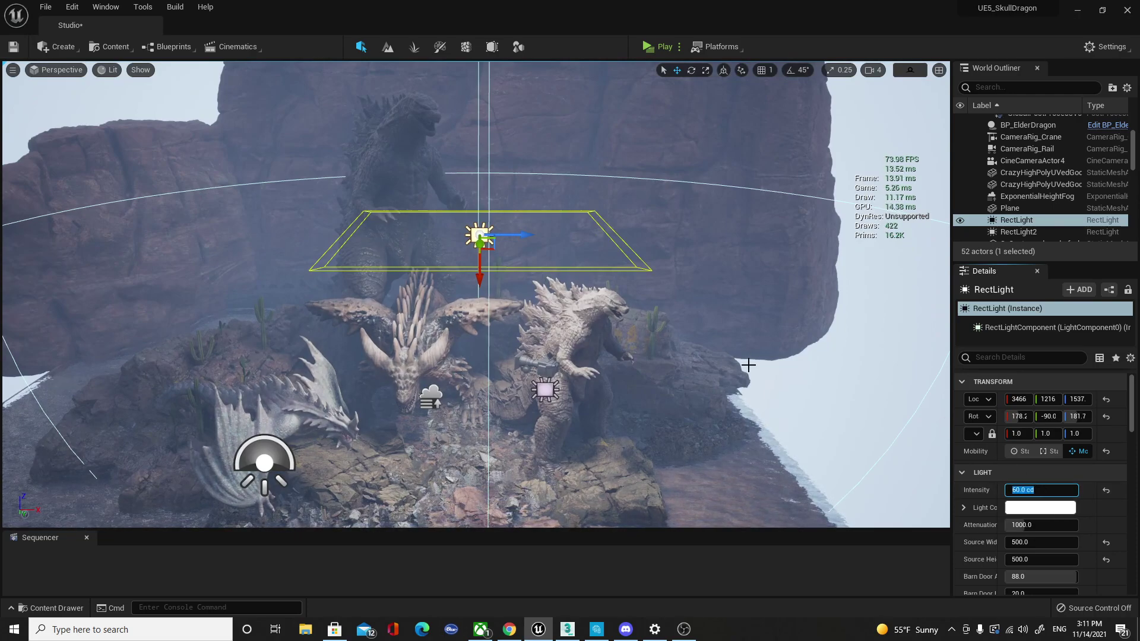
{"action": "left_click", "coordinate": [692, 394]}
{"action": "right_click_drag", "start_coordinate": [692, 394], "coordinate": [587, 391]}
{"action": "key", "text": "Escape"}
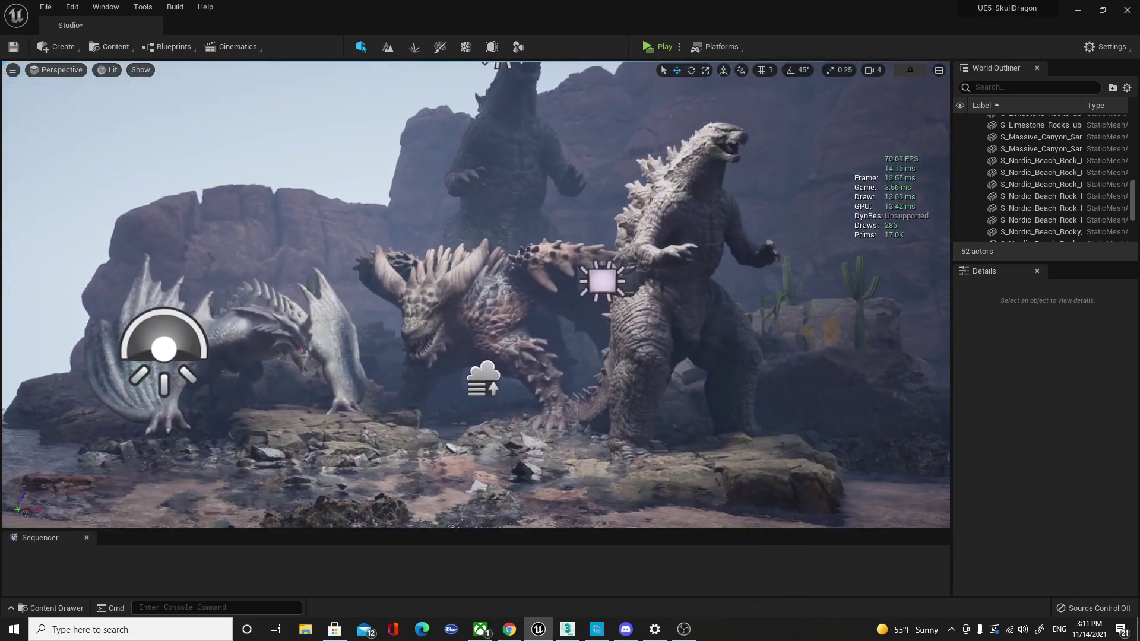
Rotate the second Godzilla to Z 38 so it faces left.
{"action": "mouse_move", "coordinate": [582, 386]}
{"action": "right_mouse_down"}
{"action": "mouse_move", "coordinate": [569, 407]}
{"action": "mouse_move", "coordinate": [607, 407]}
{"action": "mouse_move", "coordinate": [640, 394]}
{"action": "mouse_move", "coordinate": [647, 371]}
{"action": "right_mouse_up"}
{"action": "right_click_drag", "start_coordinate": [524, 359], "coordinate": [661, 64]}
{"action": "key", "text": "g"}
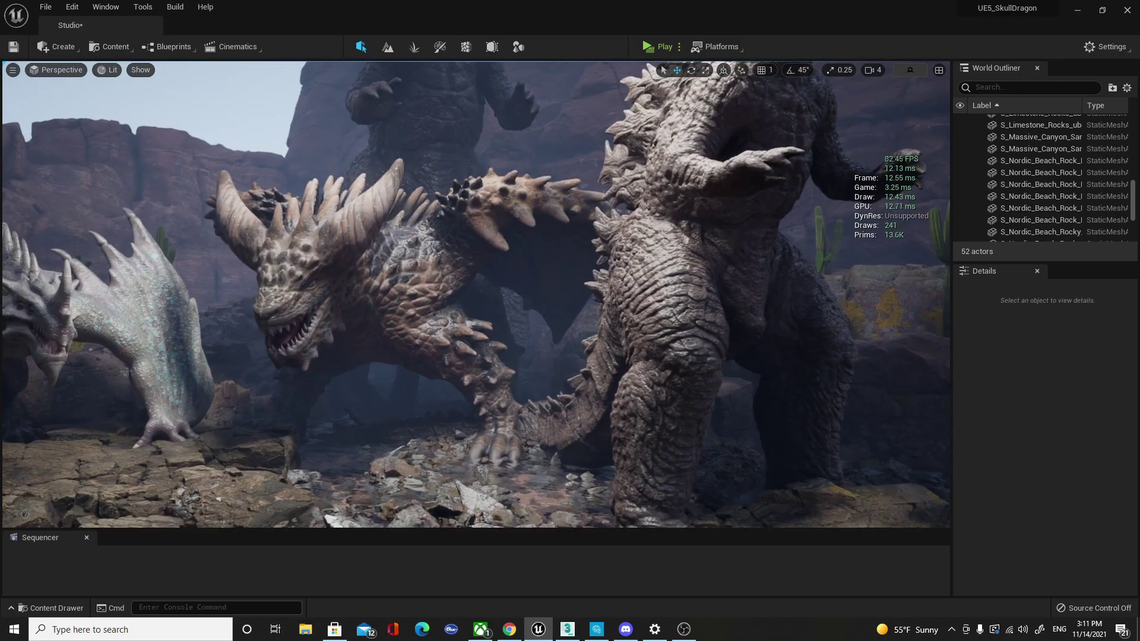
{"action": "left_click", "coordinate": [682, 268]}
{"action": "key", "text": "f"}
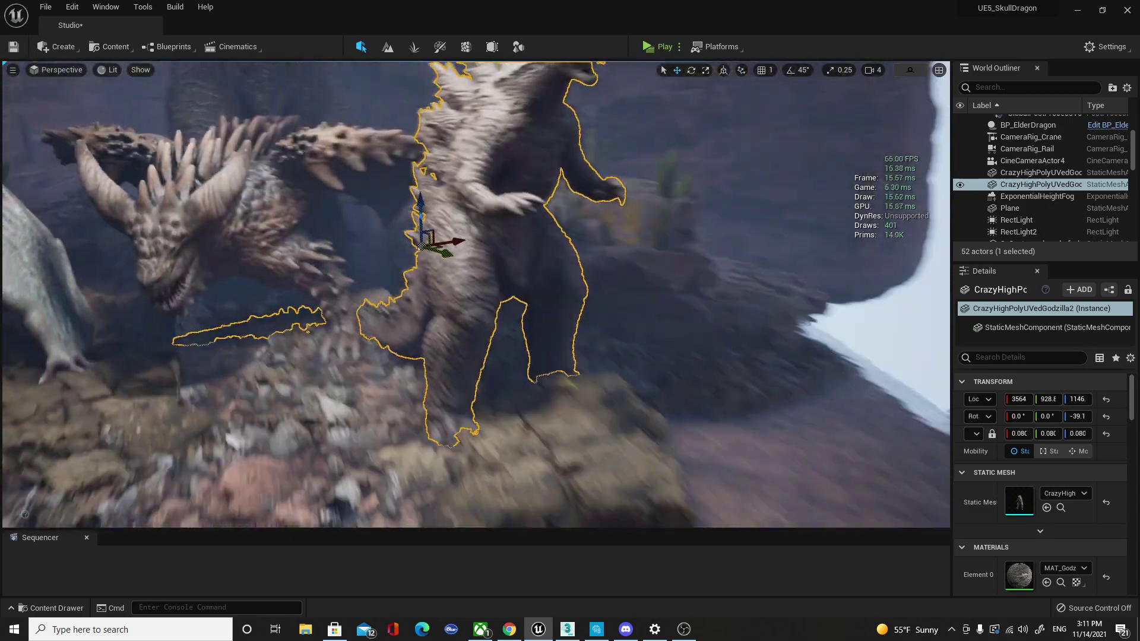
{"action": "key", "text": "e"}
{"action": "left_click_drag", "start_coordinate": [421, 330], "coordinate": [569, 264]}
Undo a trial X/Y widening of Godzilla and raise it onto the rock ledge.
{"action": "key", "text": "r"}
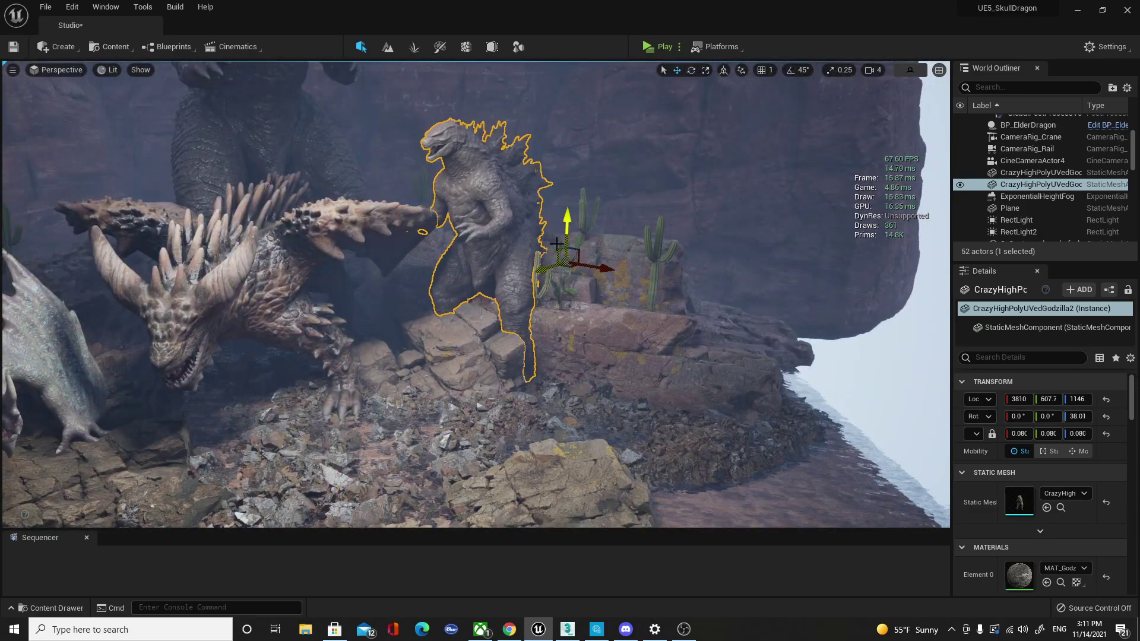
{"action": "right_click_drag", "start_coordinate": [557, 244], "coordinate": [566, 256]}
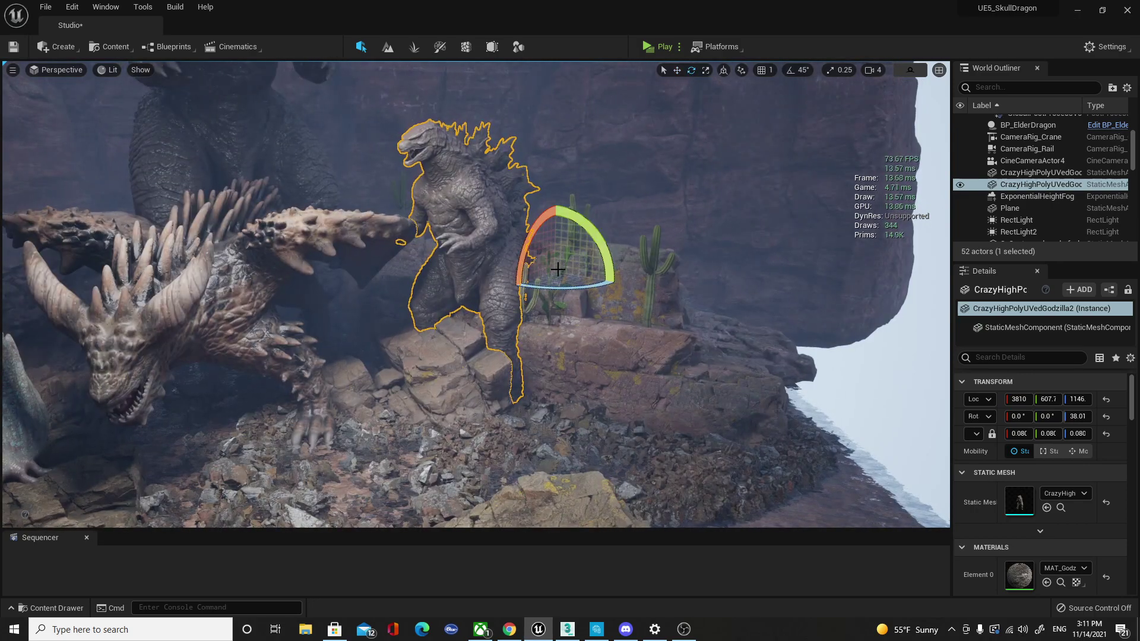
{"action": "mouse_move", "coordinate": [556, 275]}
{"action": "left_mouse_down"}
{"action": "mouse_move", "coordinate": [612, 240]}
{"action": "mouse_move", "coordinate": [621, 196]}
{"action": "left_mouse_up"}
{"action": "key", "text": "ctrl+z"}
{"action": "key", "text": "Escape"}
{"action": "mouse_move", "coordinate": [475, 297]}
{"action": "right_mouse_down"}
{"action": "mouse_move", "coordinate": [415, 285]}
{"action": "mouse_move", "coordinate": [475, 279]}
{"action": "right_mouse_up"}
Scale the right-hand Godzilla uniformly to about 0.144 and settle it on the rocks.
{"action": "left_click", "coordinate": [628, 276]}
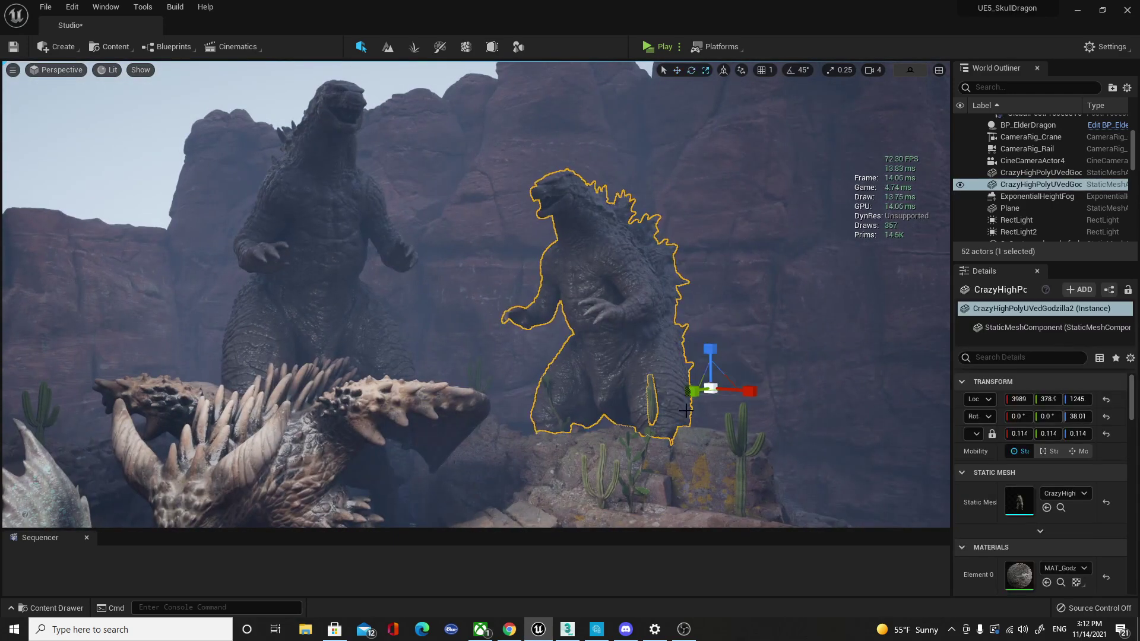
{"action": "left_click_drag", "start_coordinate": [713, 390], "coordinate": [716, 385]}
{"action": "right_click_drag", "start_coordinate": [759, 429], "coordinate": [741, 401]}
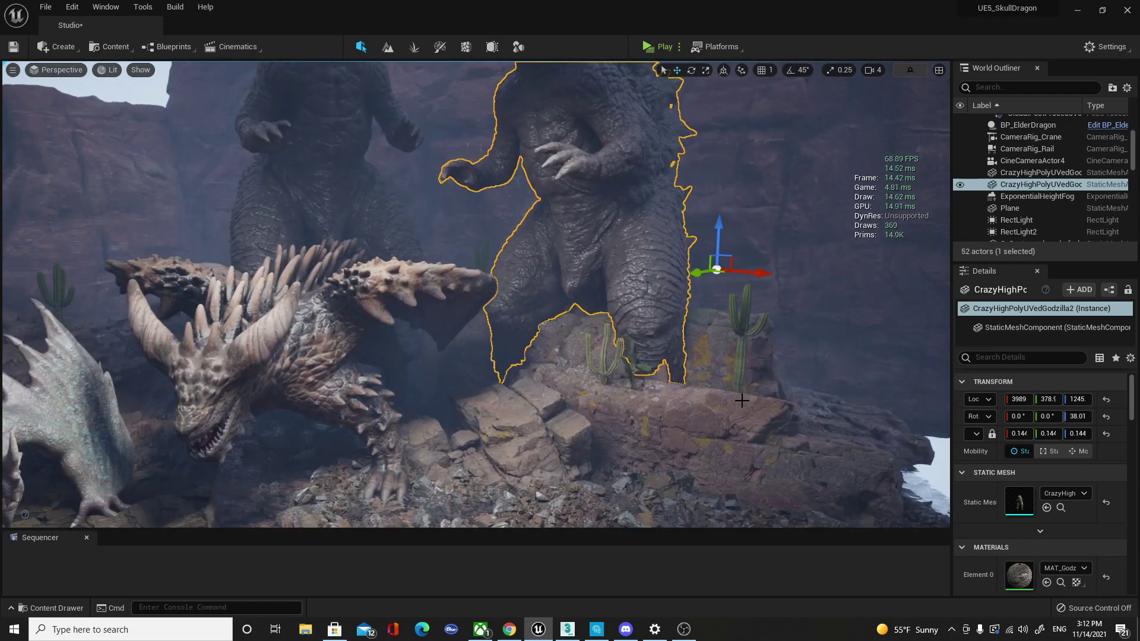
{"action": "left_click_drag", "start_coordinate": [701, 284], "coordinate": [726, 276]}
Switch the viewport to the Nanite Triangles visualization.
{"action": "key", "text": "Escape"}
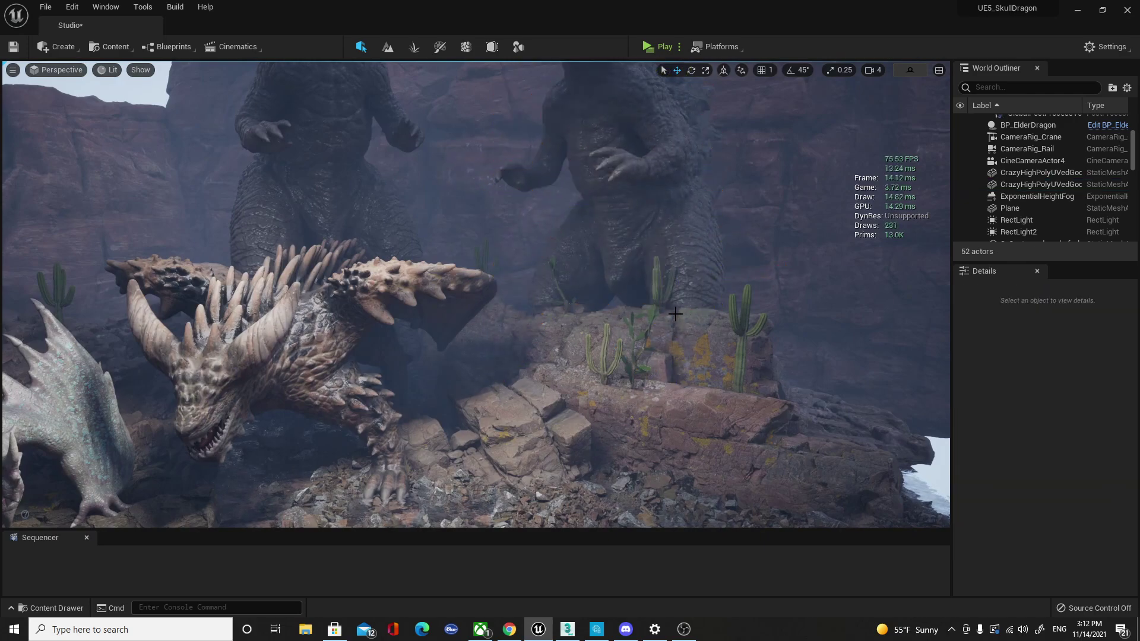
{"action": "right_click_drag", "start_coordinate": [725, 276], "coordinate": [726, 240]}
{"action": "right_click_drag", "start_coordinate": [389, 97], "coordinate": [389, 97]}
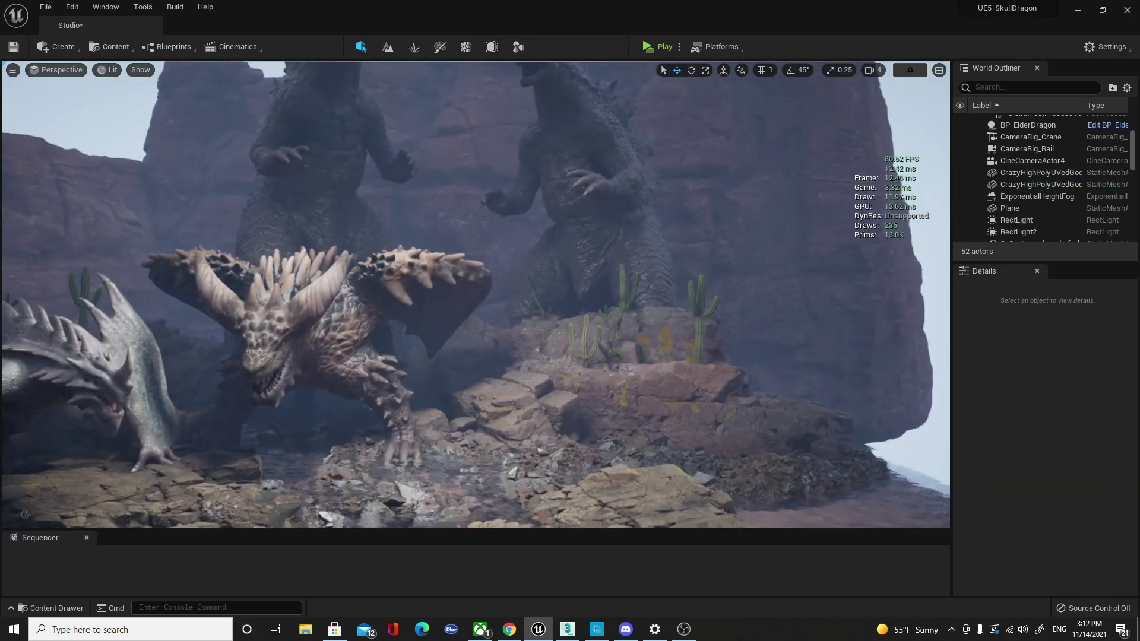
{"action": "left_click", "coordinate": [137, 70]}
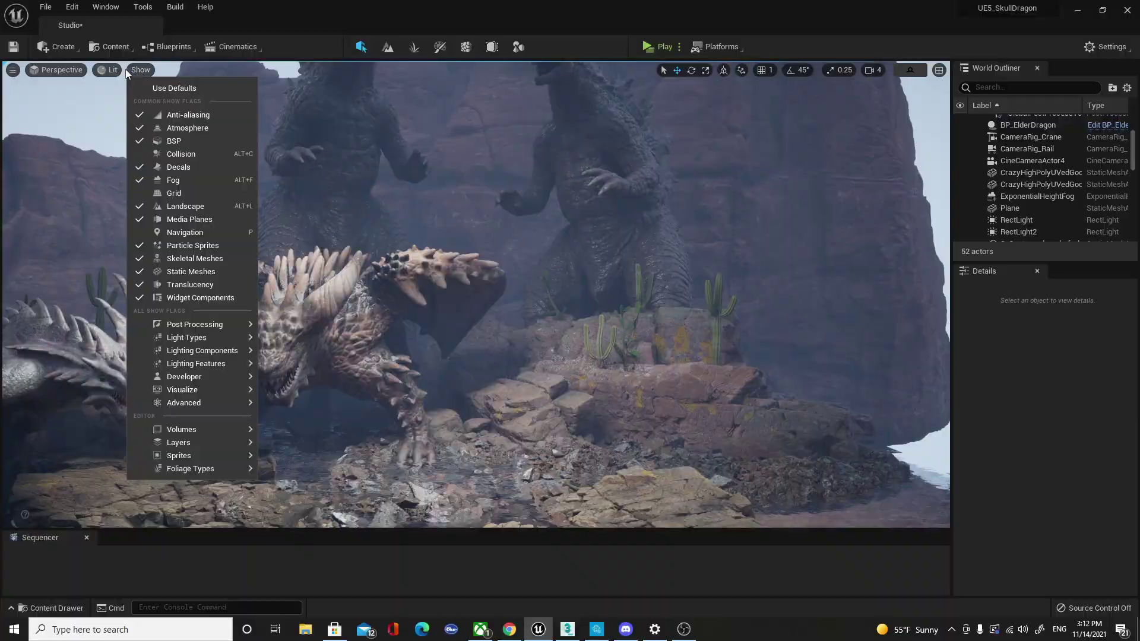
{"action": "left_click", "coordinate": [109, 69]}
{"action": "mouse_move", "coordinate": [160, 245]}
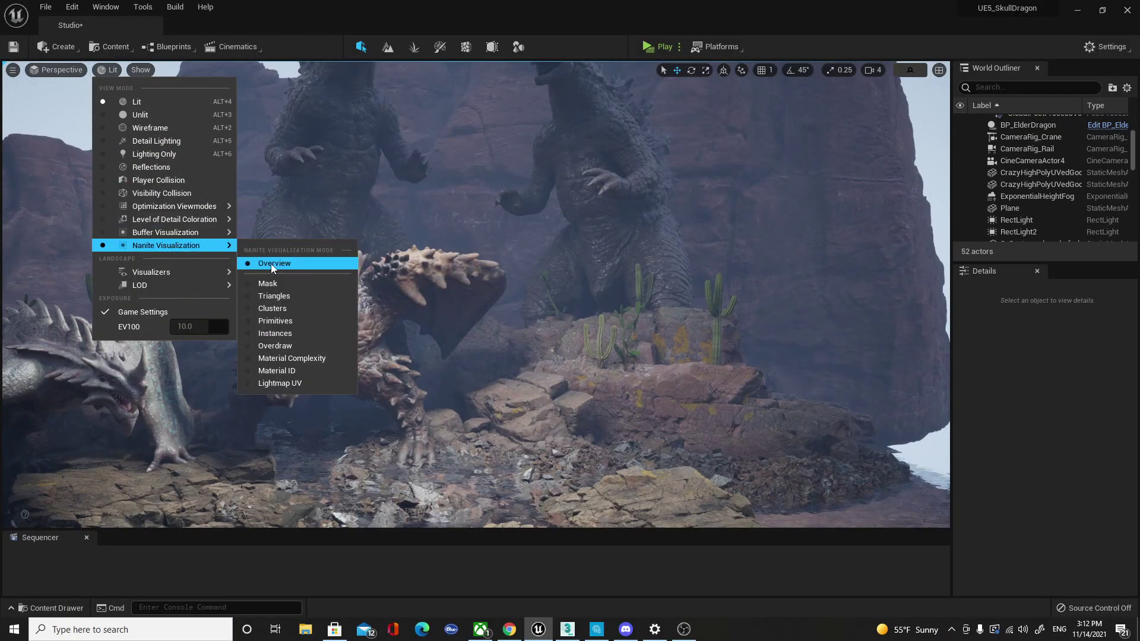
{"action": "left_click", "coordinate": [285, 296]}
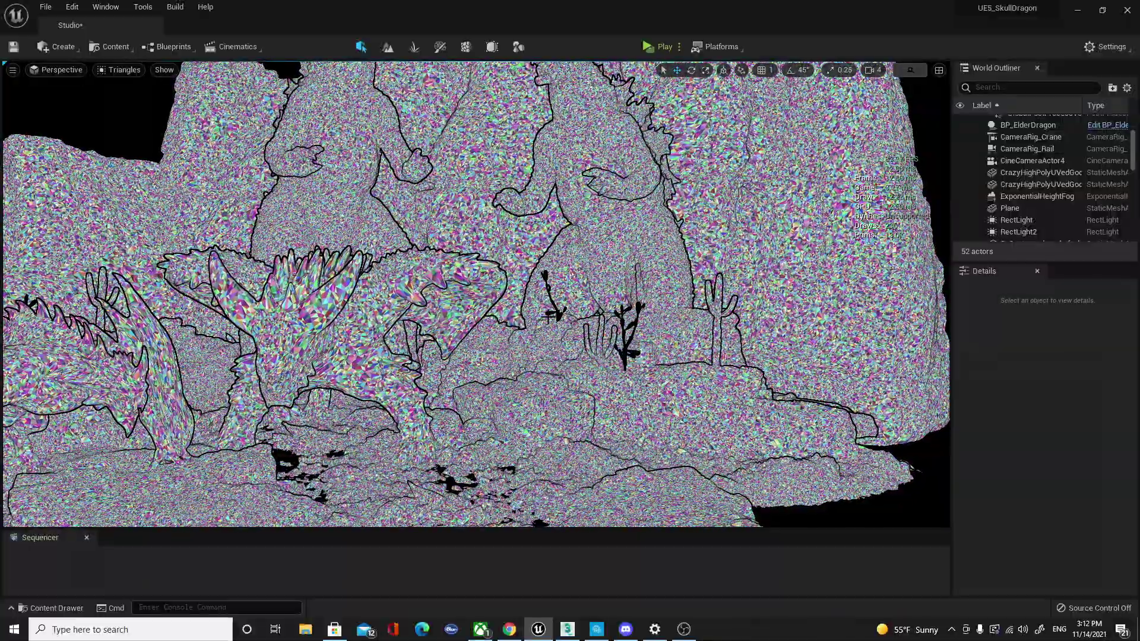
Fly around the dragon and cliffs to inspect the Nanite triangle breakdown.
{"action": "scroll", "coordinate": [158, 62], "scroll_direction": "up", "scroll_amount": 2}
{"action": "left_click", "coordinate": [112, 70]}
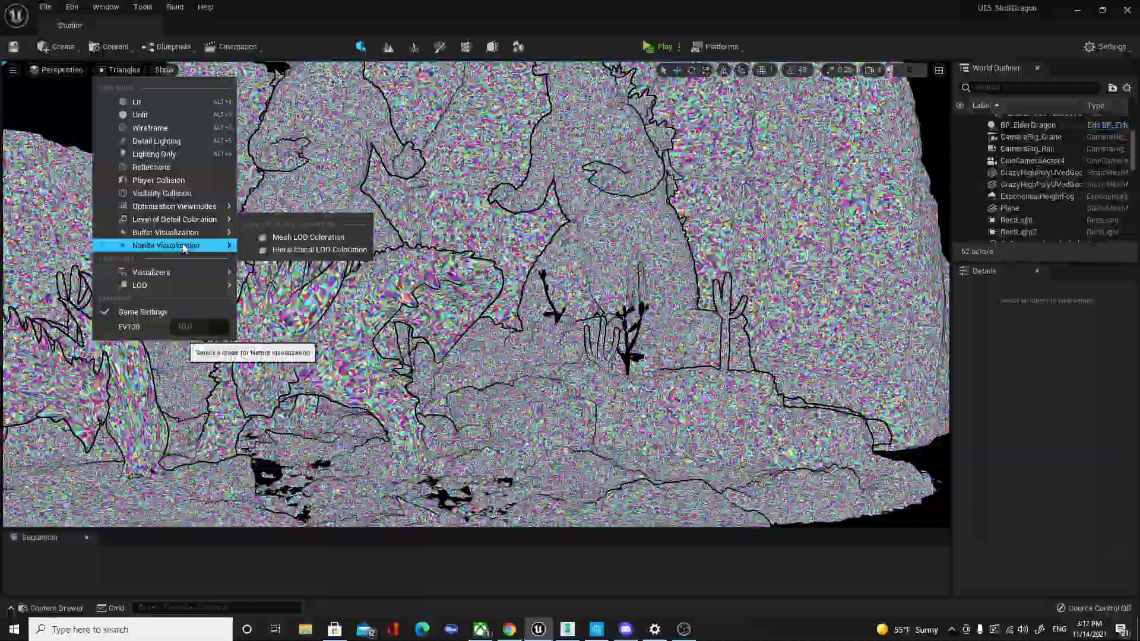
{"action": "mouse_move", "coordinate": [178, 245]}
{"action": "right_click_drag", "start_coordinate": [313, 273], "coordinate": [313, 273]}
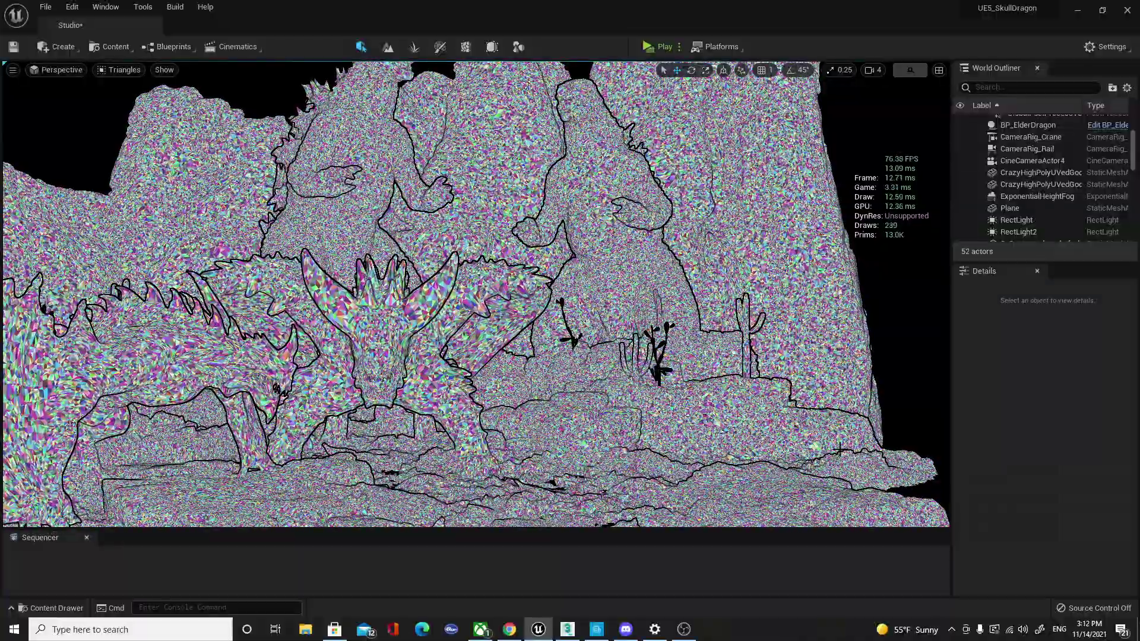
{"action": "right_click_drag", "start_coordinate": [501, 226], "coordinate": [500, 226]}
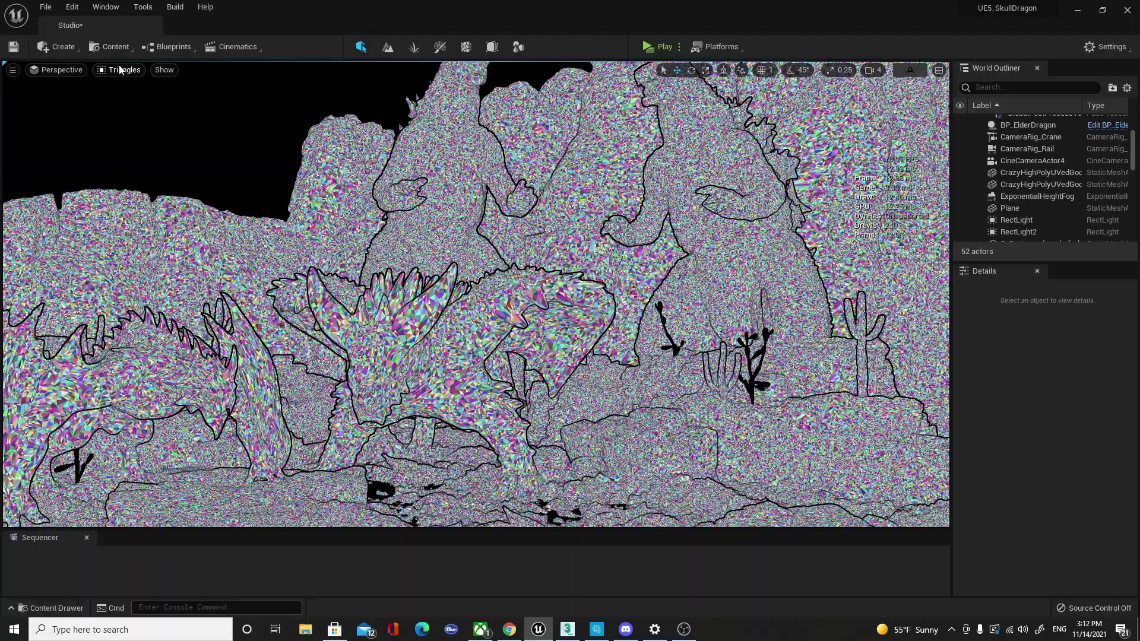
{"action": "left_click", "coordinate": [121, 70]}
View the Nanite Clusters visualization while zooming out and in, then return to Lit.
{"action": "mouse_move", "coordinate": [201, 251]}
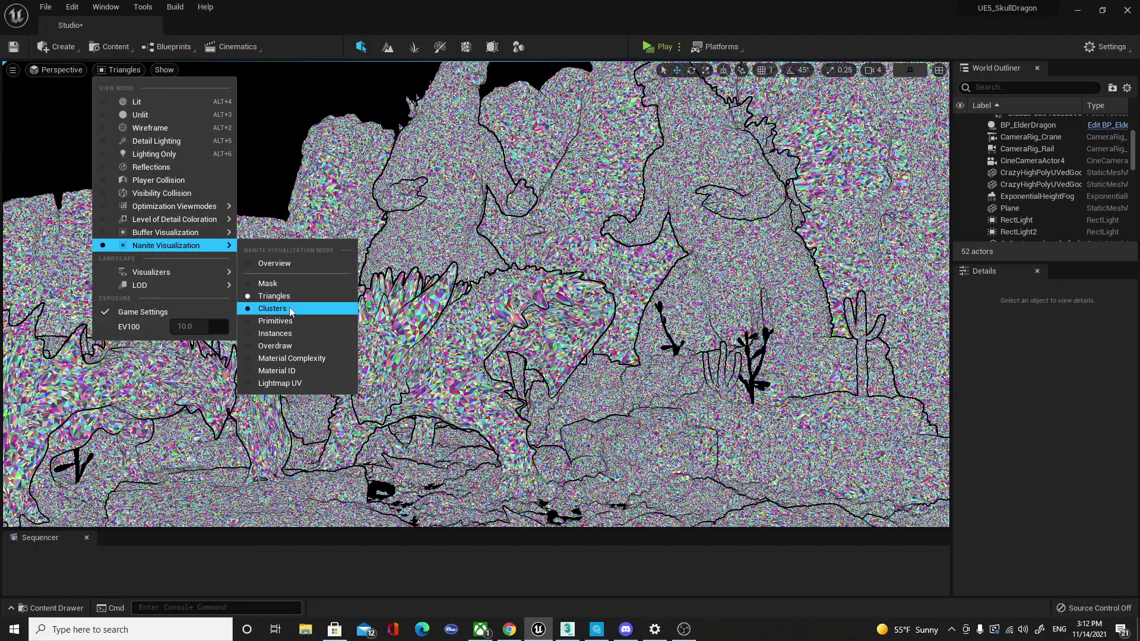
{"action": "left_click", "coordinate": [272, 308]}
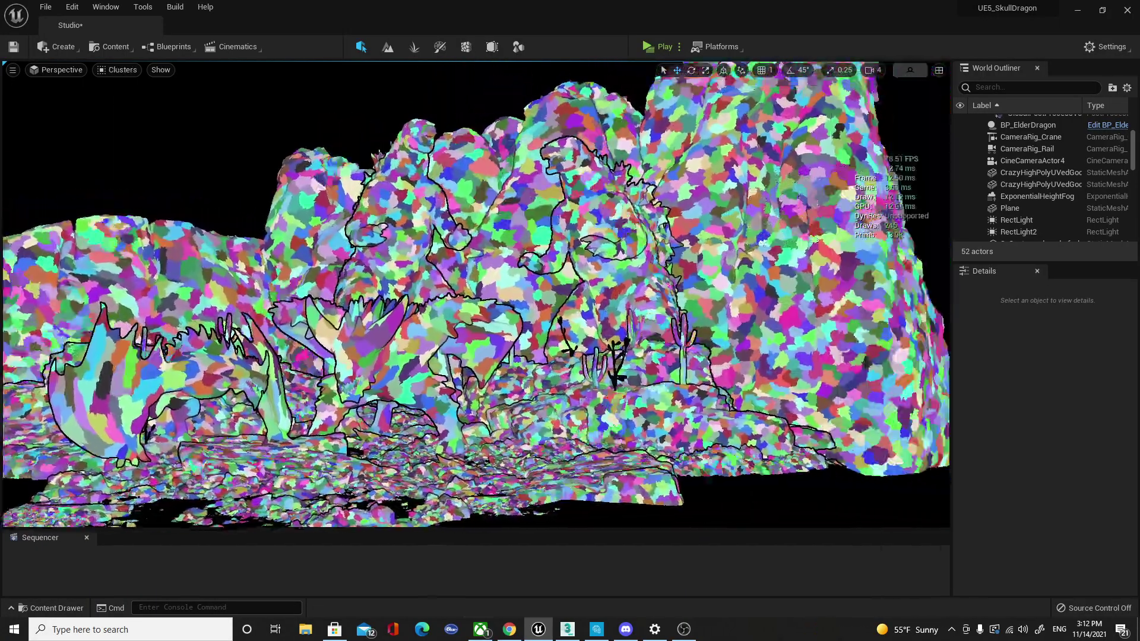
{"action": "scroll", "coordinate": [475, 294], "scroll_direction": "down", "scroll_amount": 5}
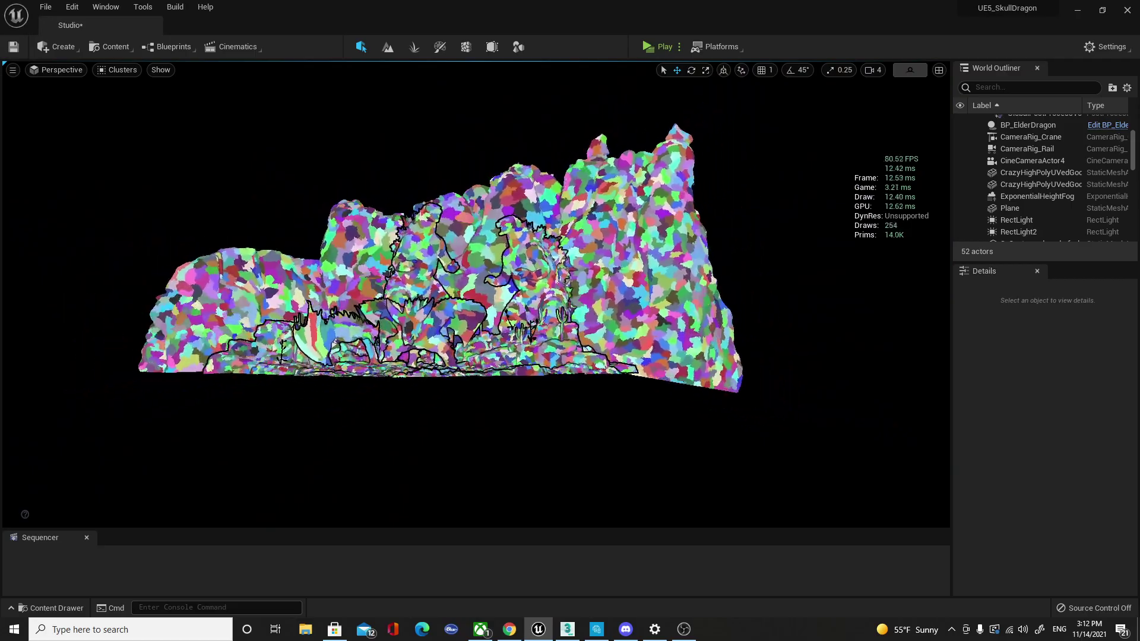
{"action": "scroll", "coordinate": [128, 176], "scroll_direction": "up", "scroll_amount": 5}
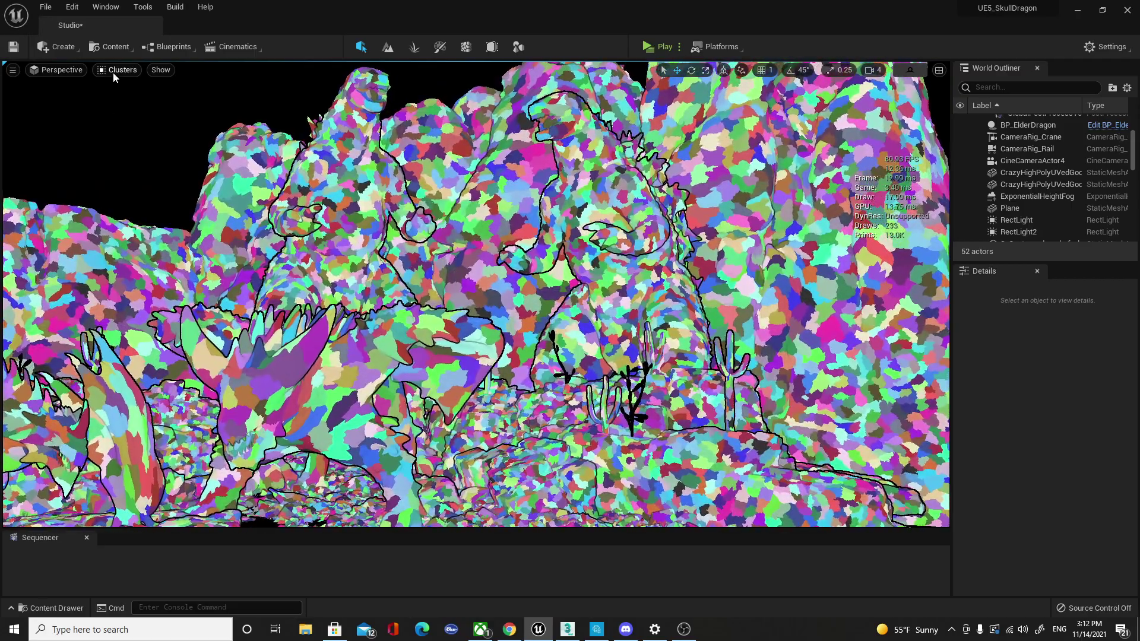
{"action": "left_click", "coordinate": [116, 70]}
{"action": "left_click", "coordinate": [134, 95]}
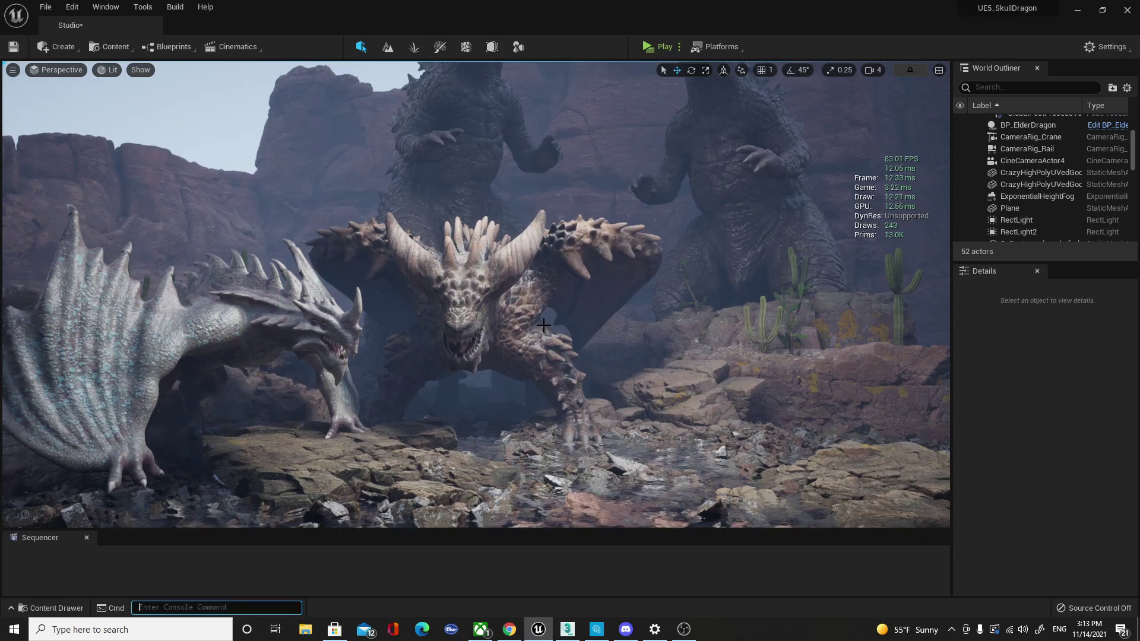
Run the nanitestats console command to overlay Nanite statistics on the viewport.
{"action": "type", "text": "s"}
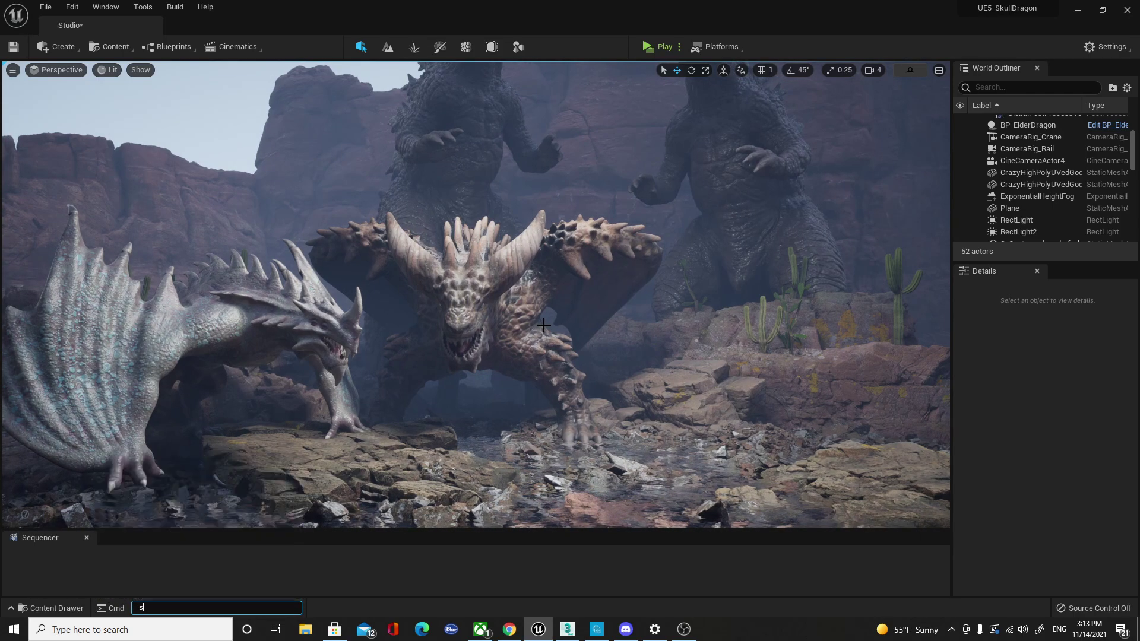
{"action": "key", "text": "BackSpace"}
{"action": "type", "text": "nanites"}
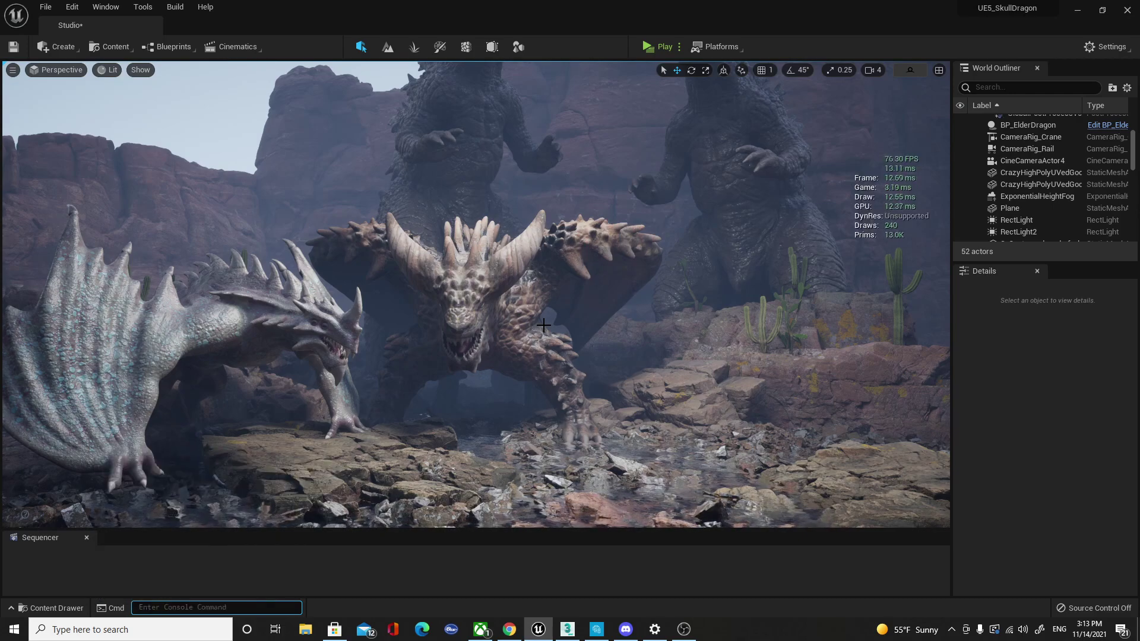
{"action": "type", "text": "nanitestat"}
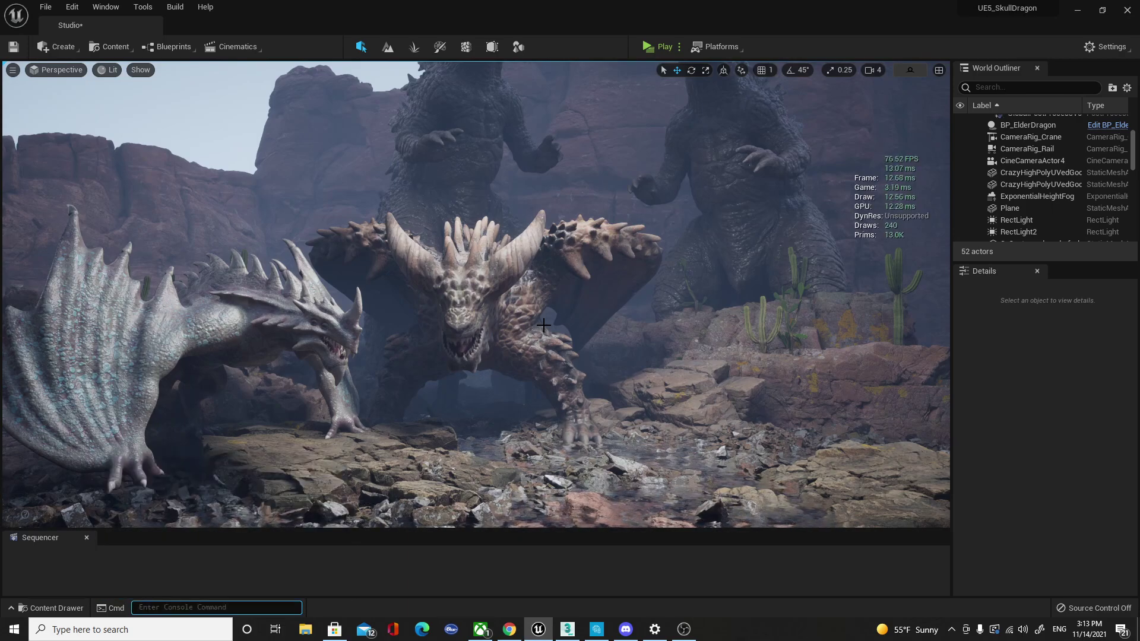
{"action": "type", "text": "n"}
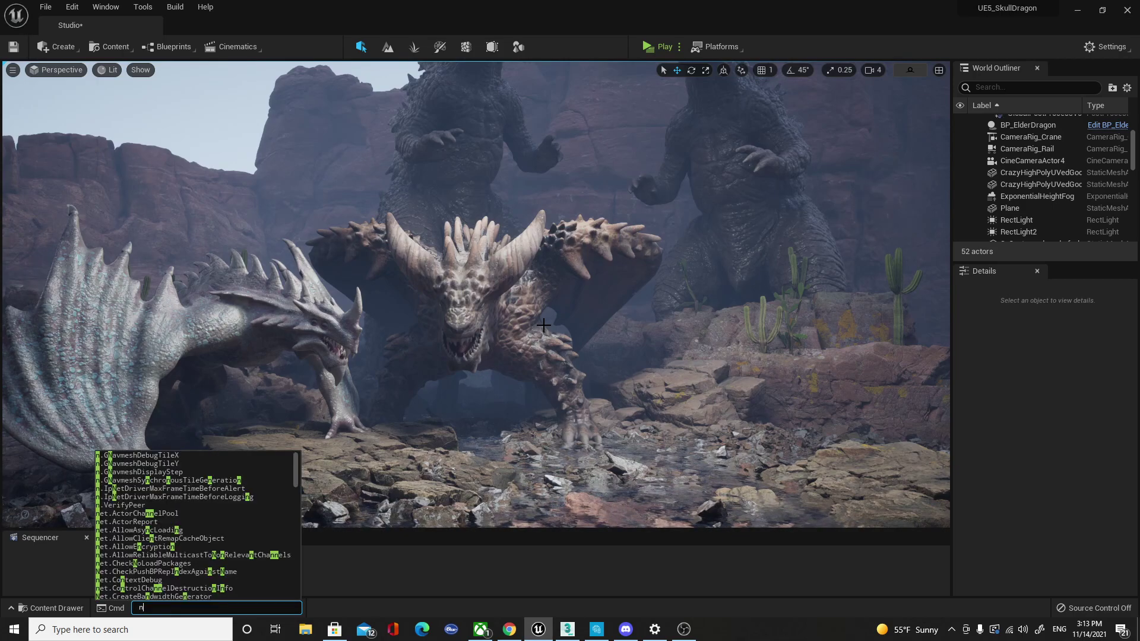
{"action": "type", "text": "anitestats"}
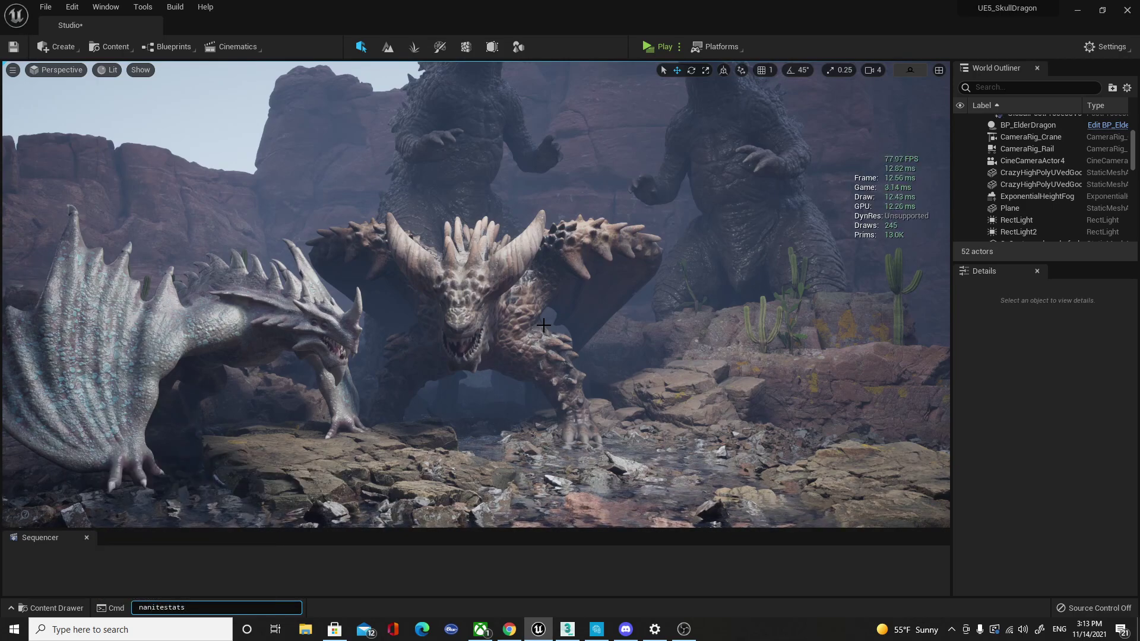
{"action": "key", "text": "Return"}
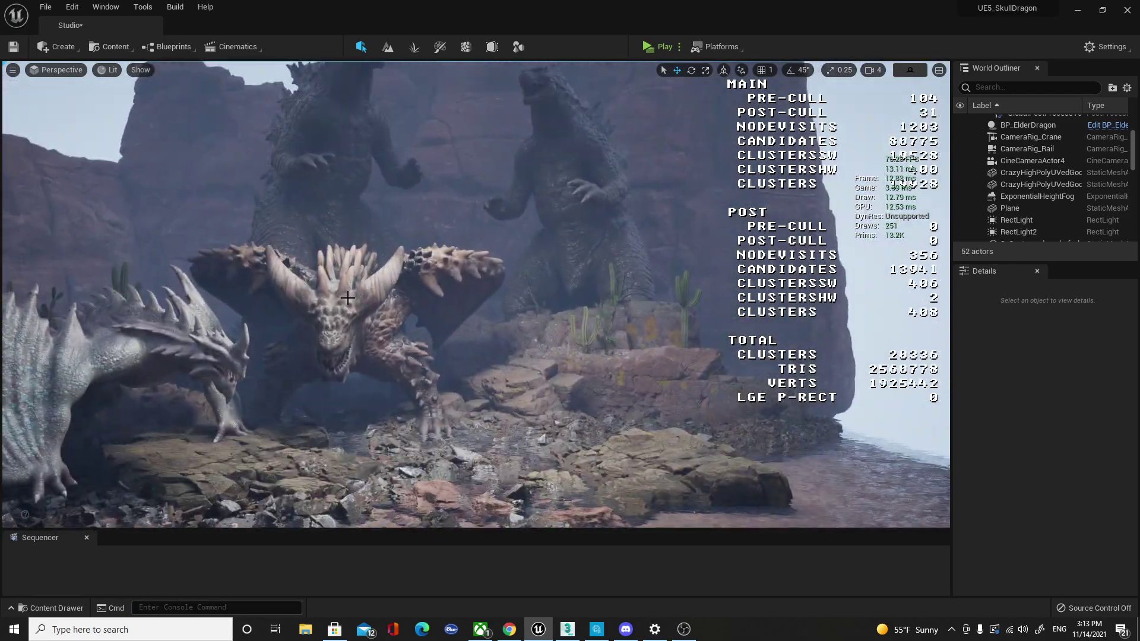
Duplicate the elder dragon with Alt-drag and raise the three copies upward.
{"action": "left_click", "coordinate": [348, 298]}
{"action": "left_click_drag", "start_coordinate": [385, 423], "coordinate": [691, 418], "text": "alt"}
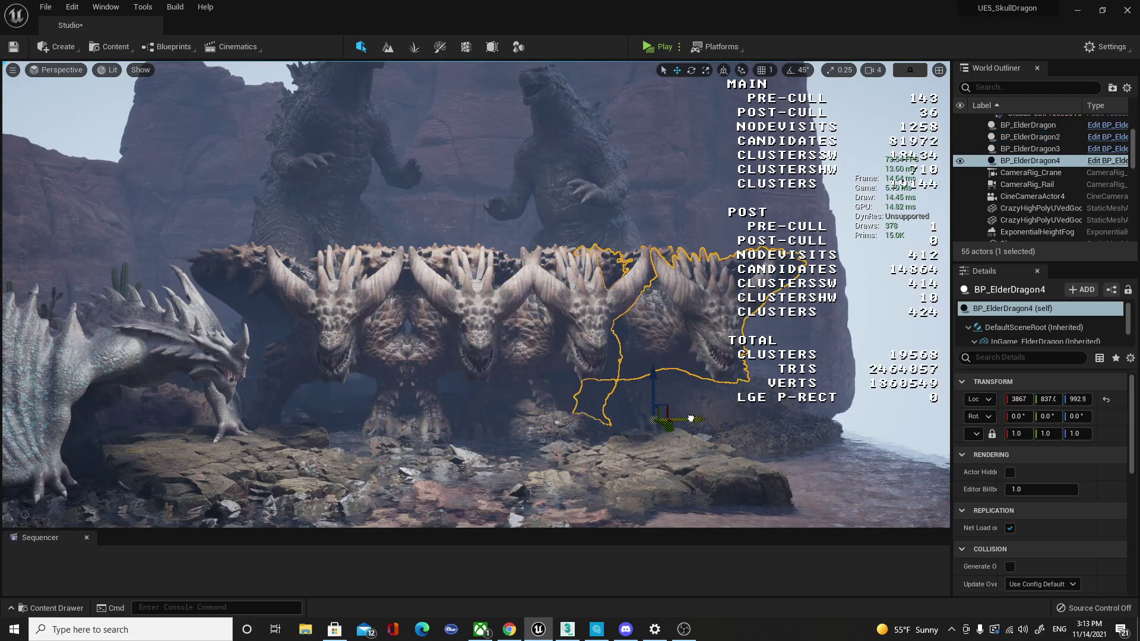
{"action": "left_click", "coordinate": [456, 331]}
{"action": "left_click", "coordinate": [523, 335]}
{"action": "left_click", "coordinate": [712, 342]}
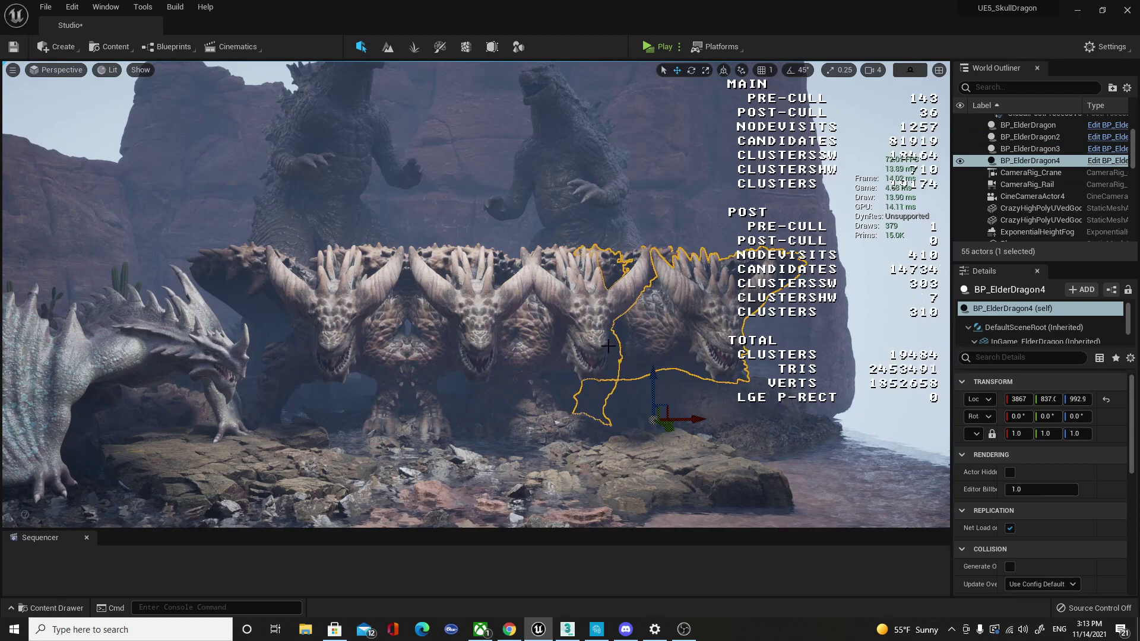
{"action": "left_click", "coordinate": [535, 356], "text": "ctrl"}
{"action": "left_click", "coordinate": [477, 371], "text": "ctrl"}
{"action": "left_click_drag", "start_coordinate": [463, 392], "coordinate": [465, 252]}
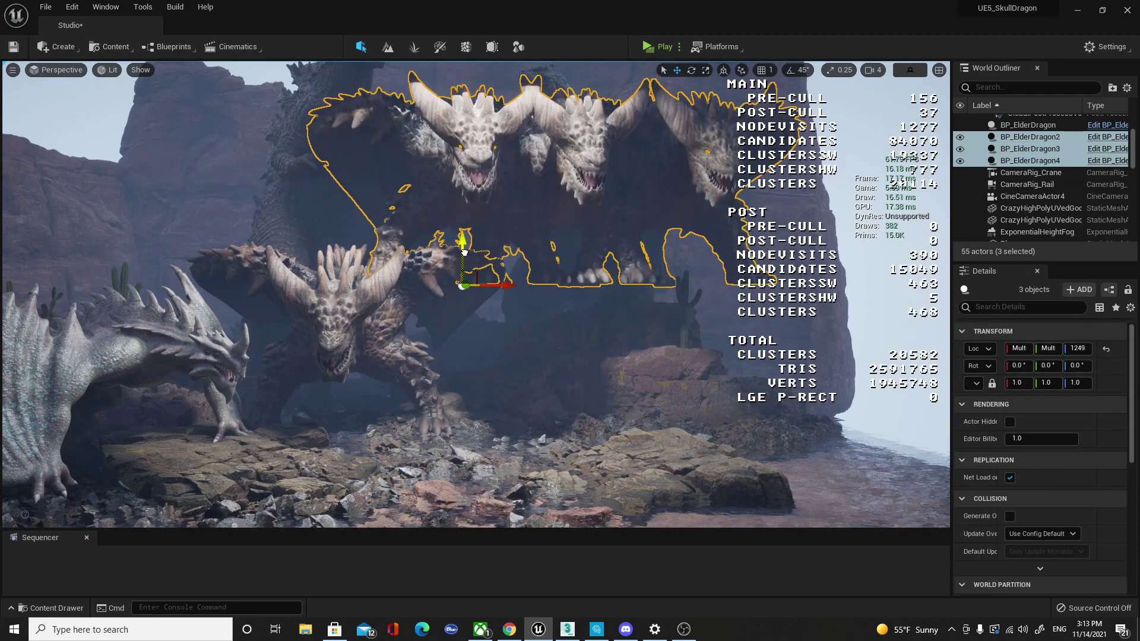
Turn the fourth elder dragon around its vertical axis and lower it onto the rocks.
{"action": "left_click", "coordinate": [592, 192]}
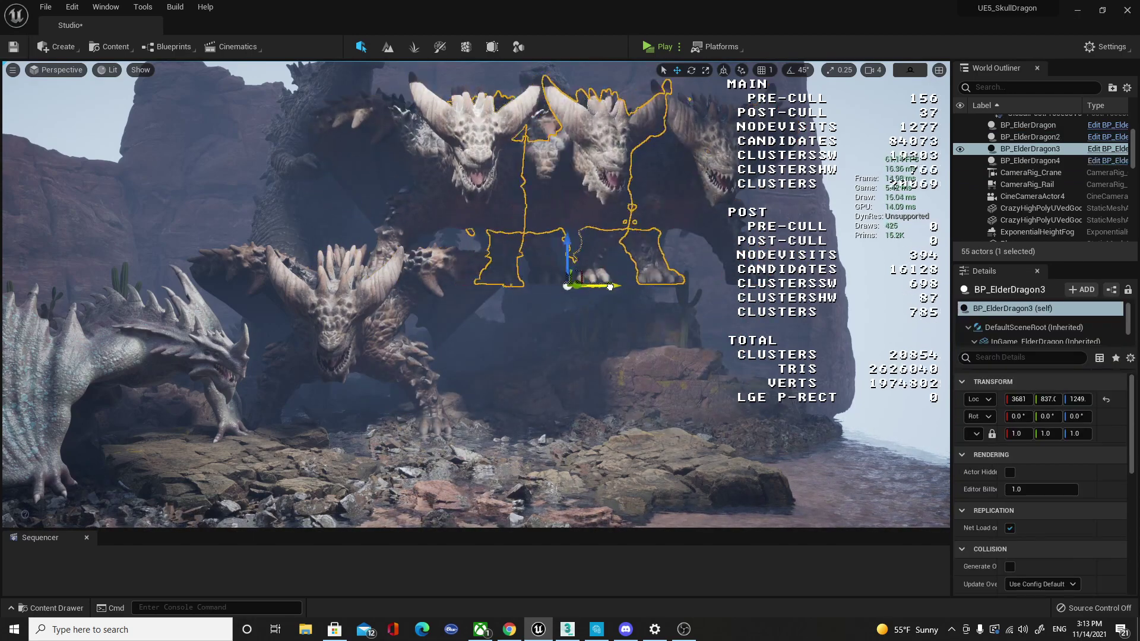
{"action": "left_click", "coordinate": [551, 267]}
{"action": "left_click_drag", "start_coordinate": [638, 298], "coordinate": [634, 283]}
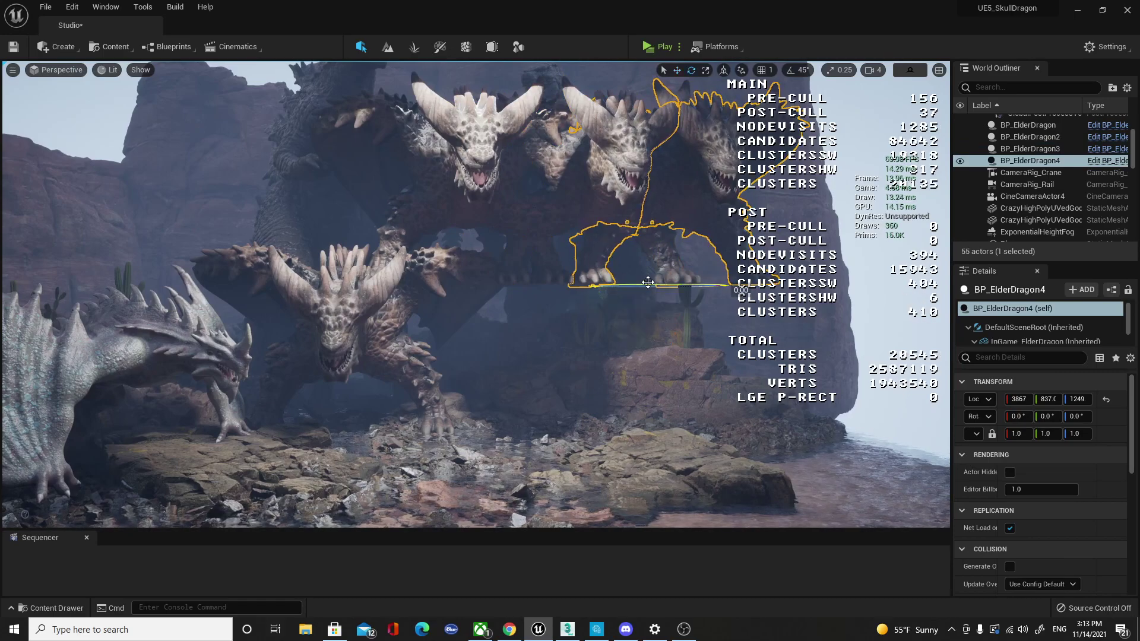
{"action": "scroll", "coordinate": [641, 326], "scroll_direction": "up", "scroll_amount": 5}
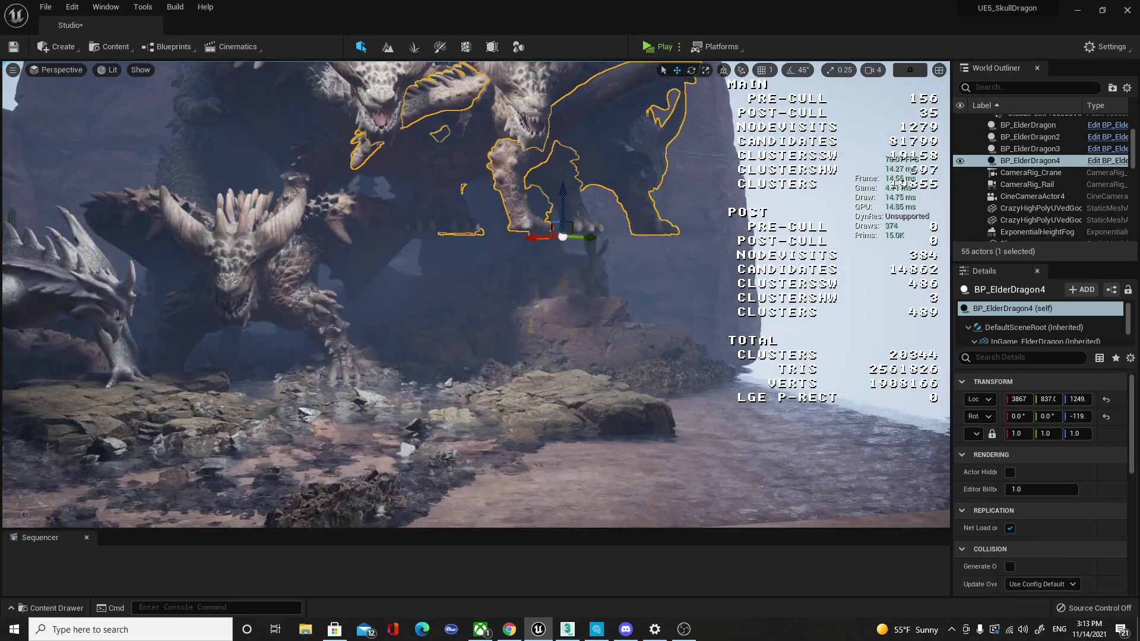
{"action": "left_click_drag", "start_coordinate": [548, 208], "coordinate": [569, 344]}
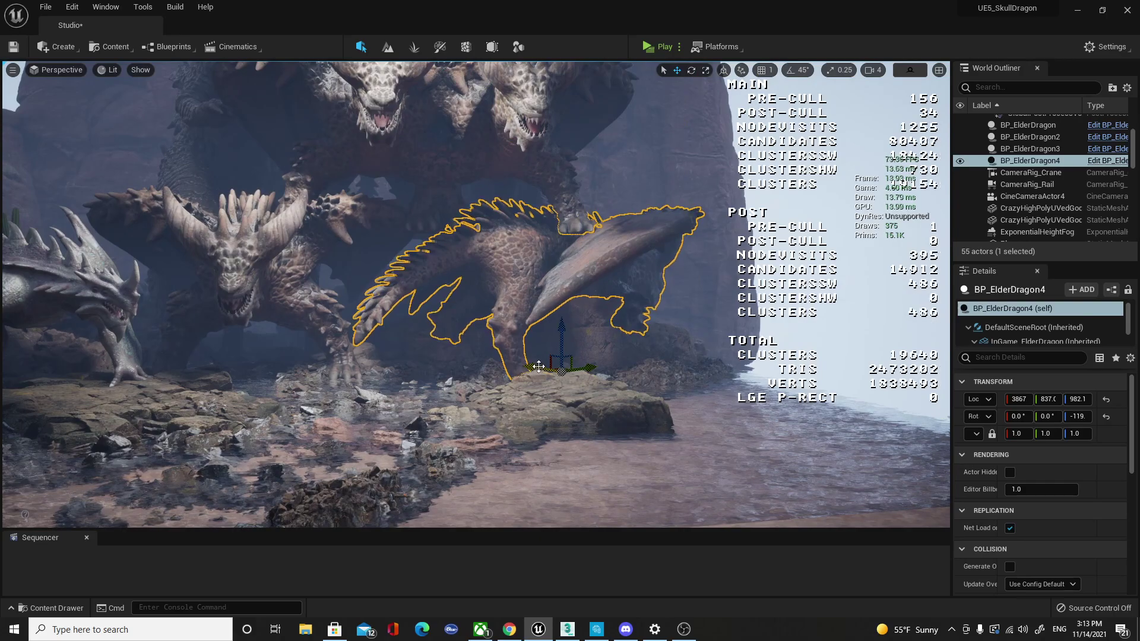
{"action": "key", "text": "Escape"}
{"action": "scroll", "coordinate": [356, 326], "scroll_direction": "down", "scroll_amount": 10}
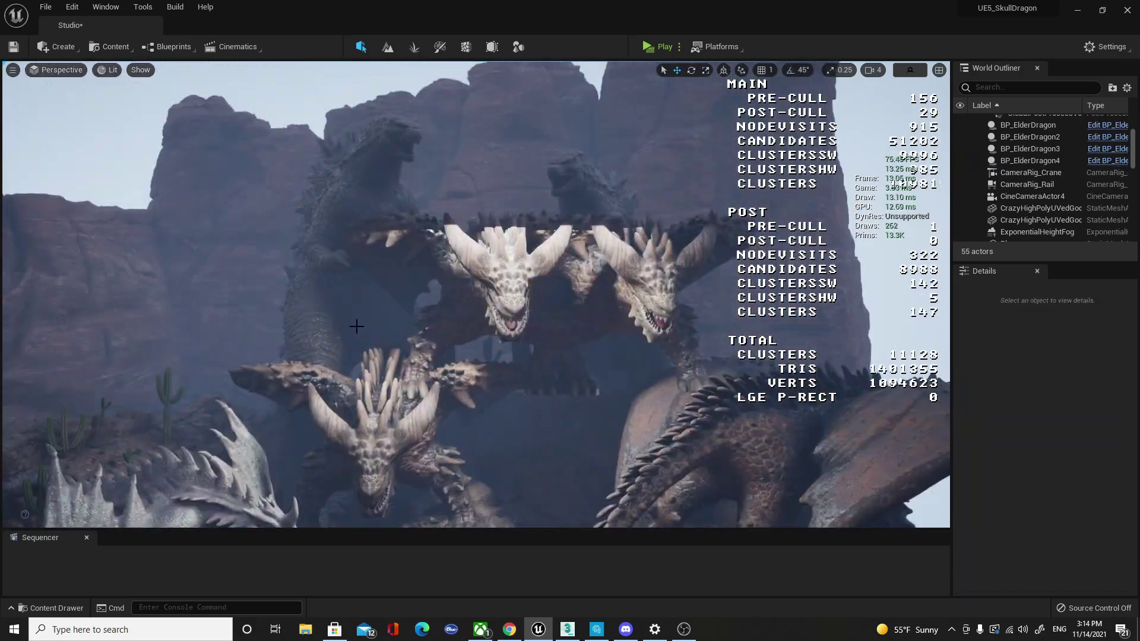
Duplicate a Godzilla and place the third copy on the left.
{"action": "left_click", "coordinate": [358, 329]}
{"action": "left_click_drag", "start_coordinate": [348, 326], "coordinate": [219, 336], "text": "alt"}
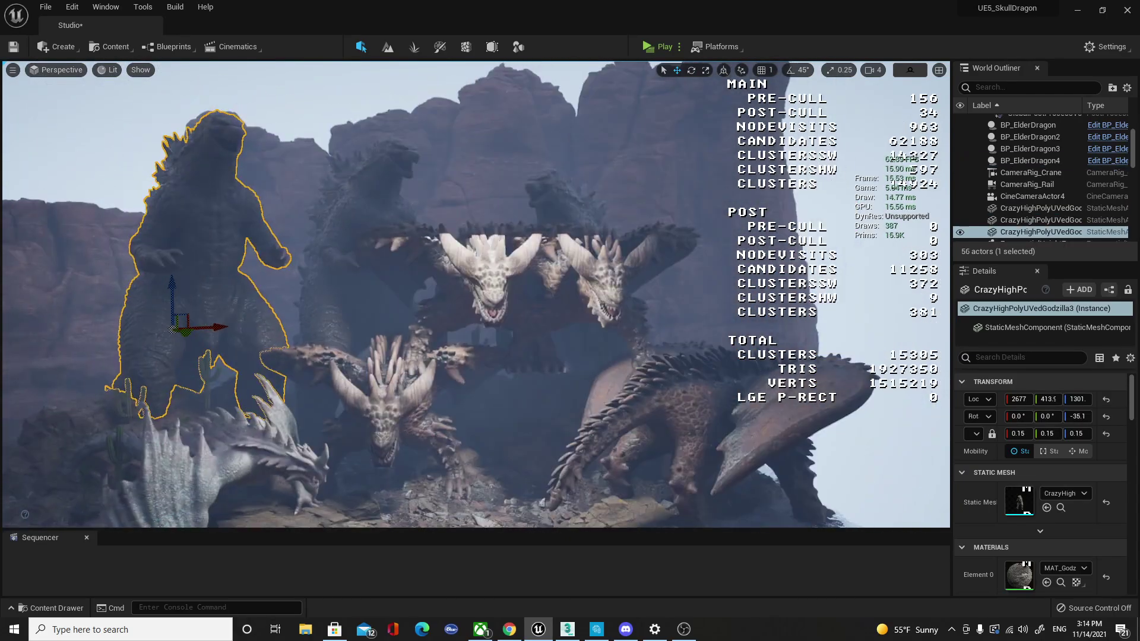
{"action": "key", "text": "Escape"}
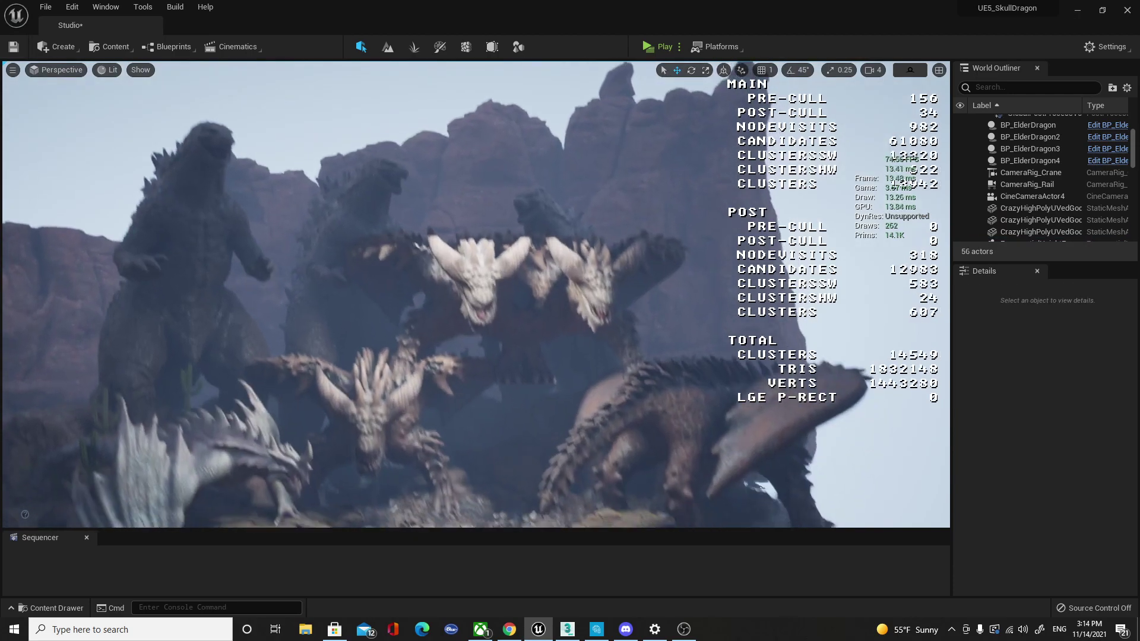
{"action": "mouse_move", "coordinate": [438, 319]}
{"action": "right_mouse_down"}
{"action": "mouse_move", "coordinate": [475, 321]}
{"action": "mouse_move", "coordinate": [439, 321]}
{"action": "right_mouse_up"}
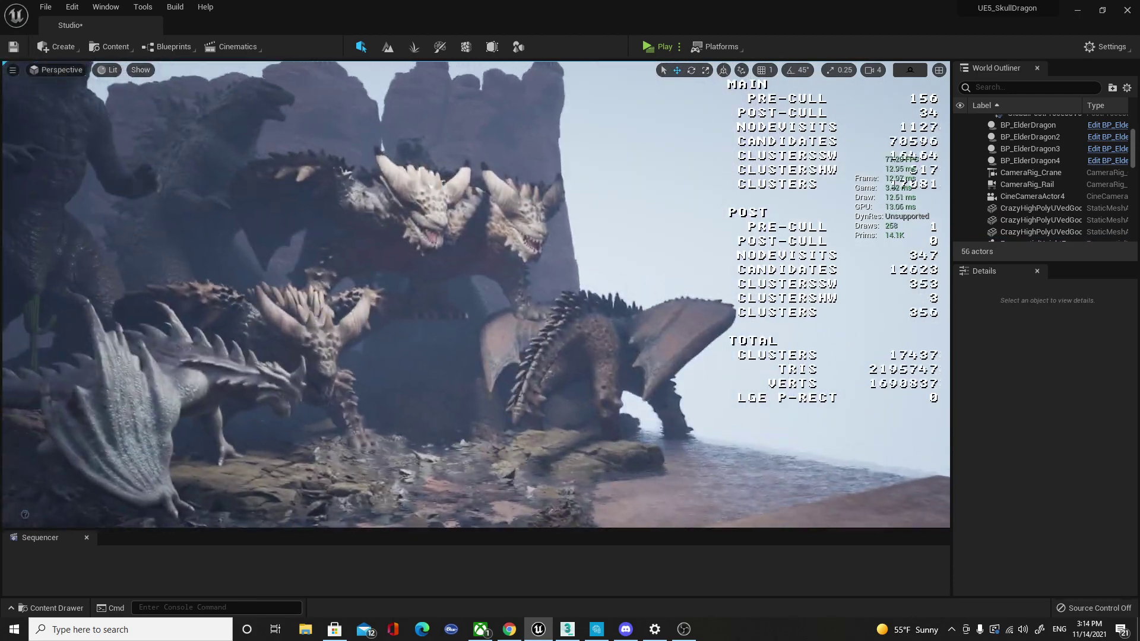
Move the third elder dragon to the right and view the scene wide.
{"action": "left_click", "coordinate": [509, 255]}
{"action": "mouse_move", "coordinate": [466, 310]}
{"action": "left_mouse_down"}
{"action": "mouse_move", "coordinate": [461, 301]}
{"action": "mouse_move", "coordinate": [674, 305]}
{"action": "left_mouse_up"}
{"action": "left_click", "coordinate": [404, 298]}
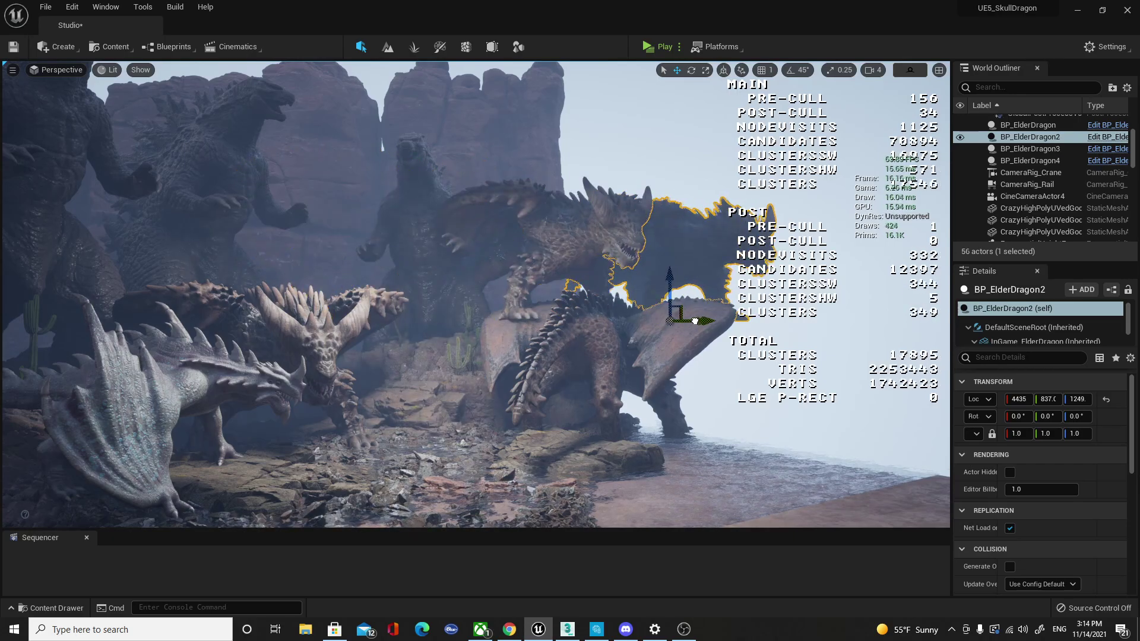
{"action": "key", "text": "Escape"}
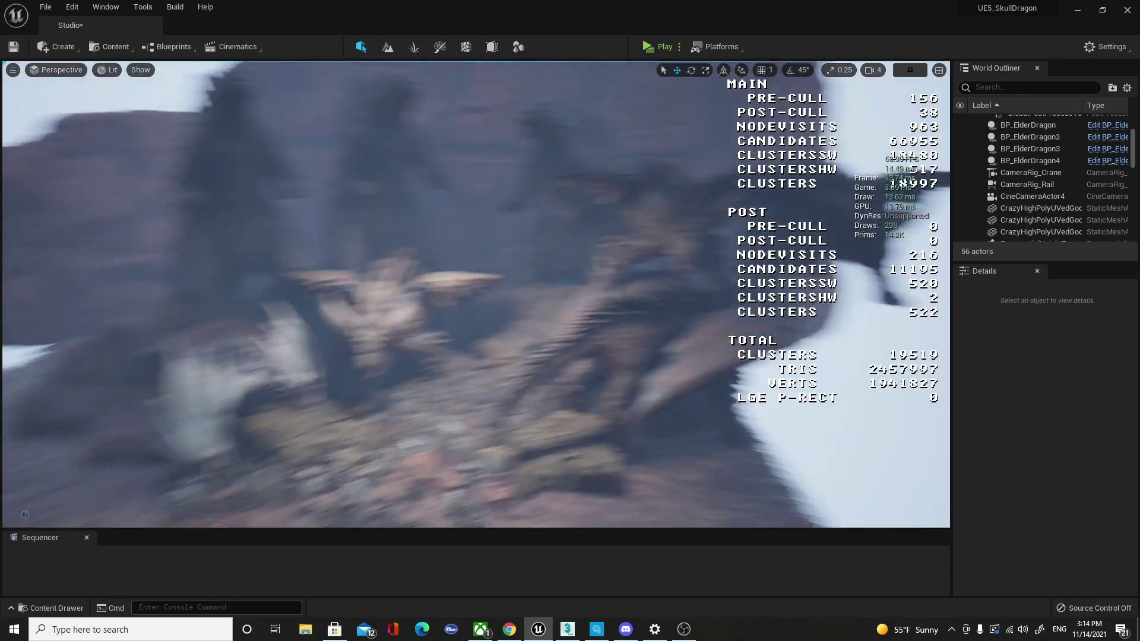
{"action": "right_click_drag", "start_coordinate": [442, 255], "coordinate": [441, 256]}
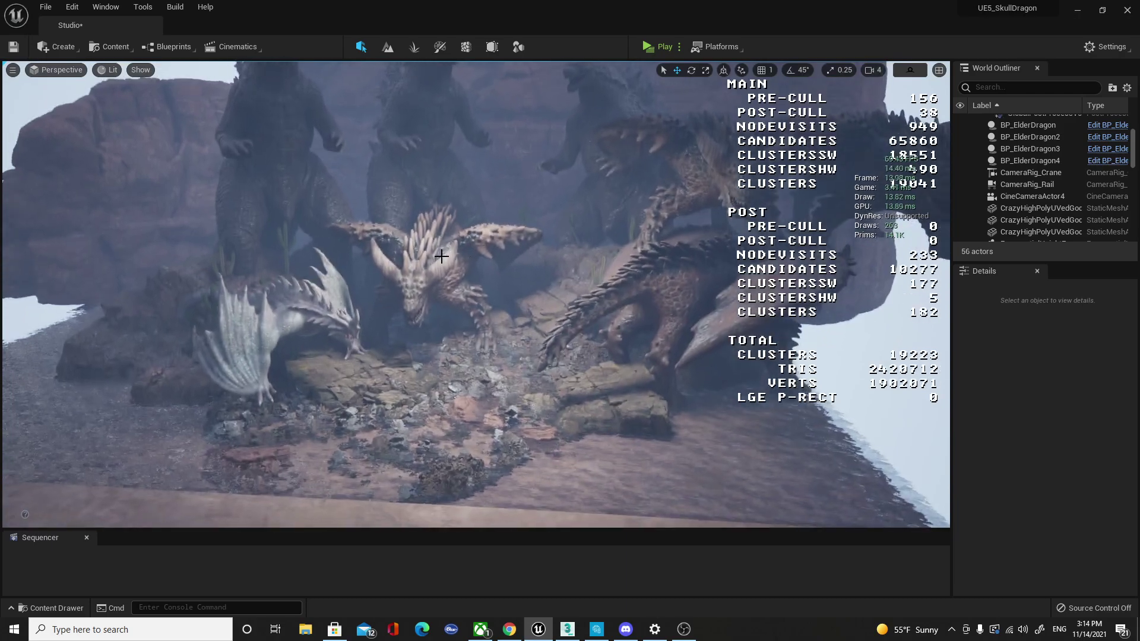
Duplicate the skull wing and place the copy down among the dragons.
{"action": "left_click", "coordinate": [333, 304]}
{"action": "mouse_move", "coordinate": [433, 397]}
{"action": "left_mouse_down"}
{"action": "mouse_move", "coordinate": [476, 408]}
{"action": "mouse_move", "coordinate": [510, 444]}
{"action": "left_mouse_up"}
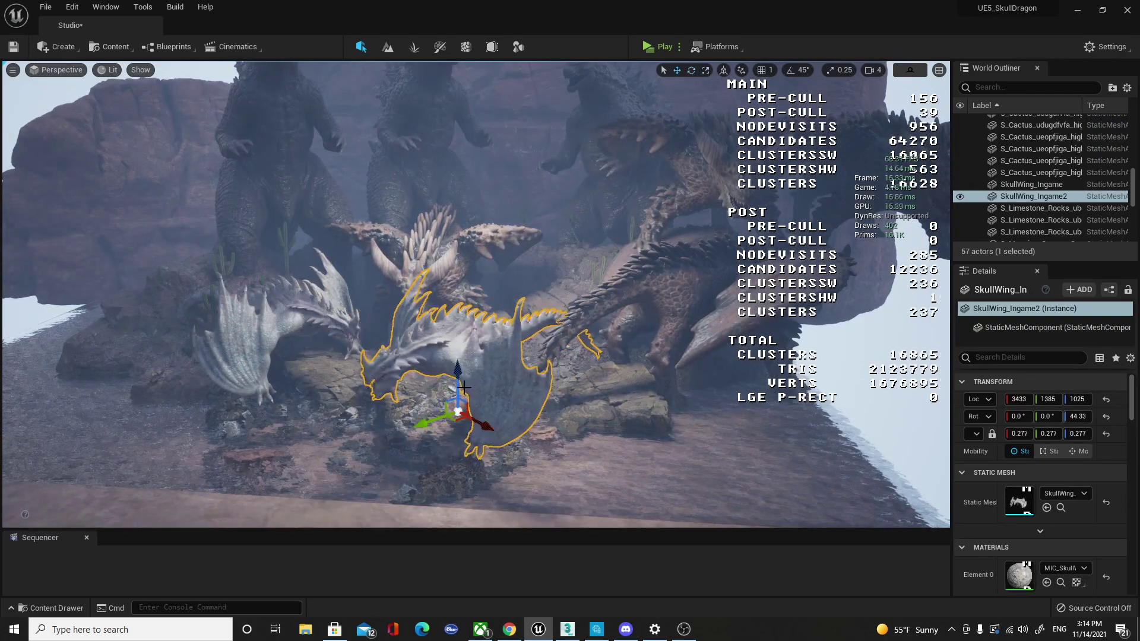
{"action": "left_click_drag", "start_coordinate": [464, 387], "coordinate": [451, 439]}
{"action": "key", "text": "Escape"}
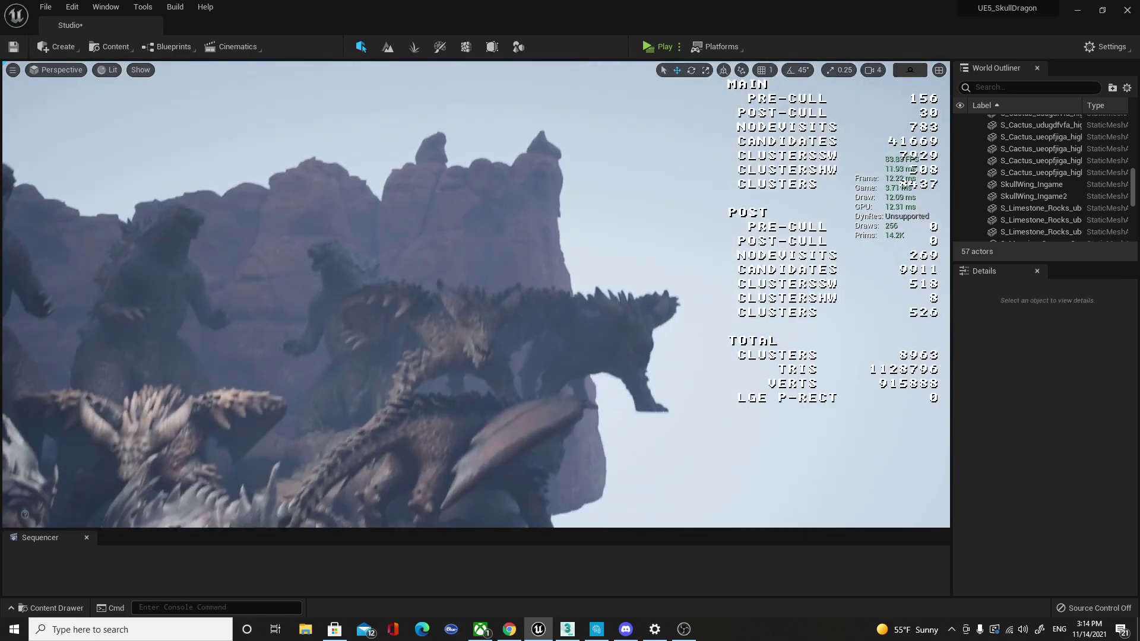
{"action": "scroll", "coordinate": [525, 390], "scroll_direction": "down", "scroll_amount": 3}
{"action": "left_click_drag", "start_coordinate": [551, 373], "coordinate": [575, 358]}
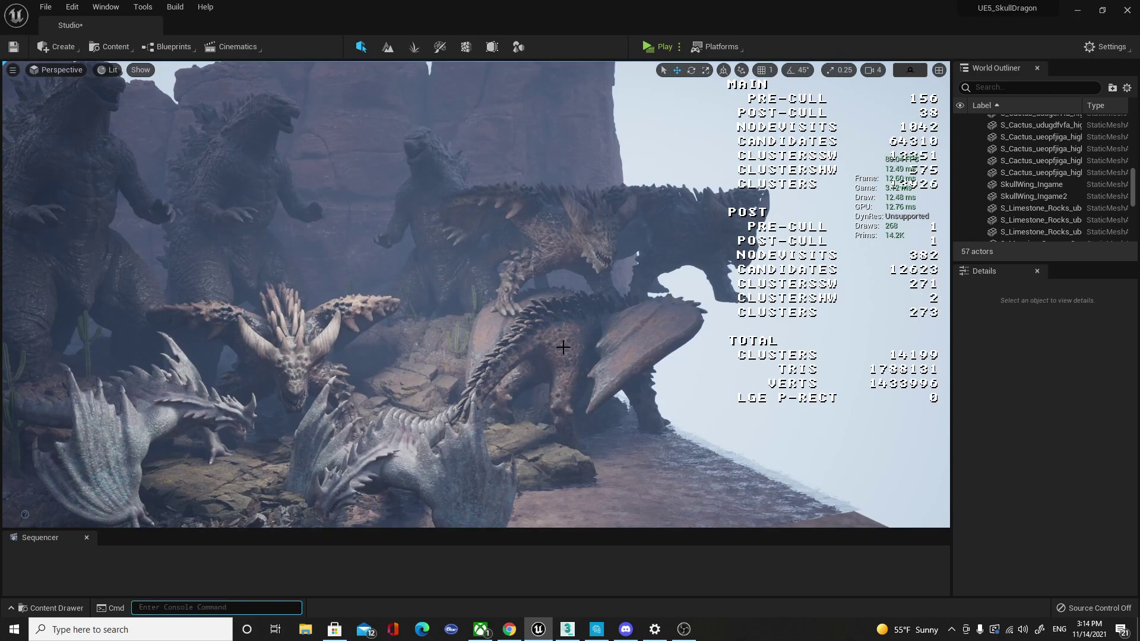
Clear frame-timing stats with stat none and duplicate the leftmost Godzilla further left.
{"action": "type", "text": "stat no"}
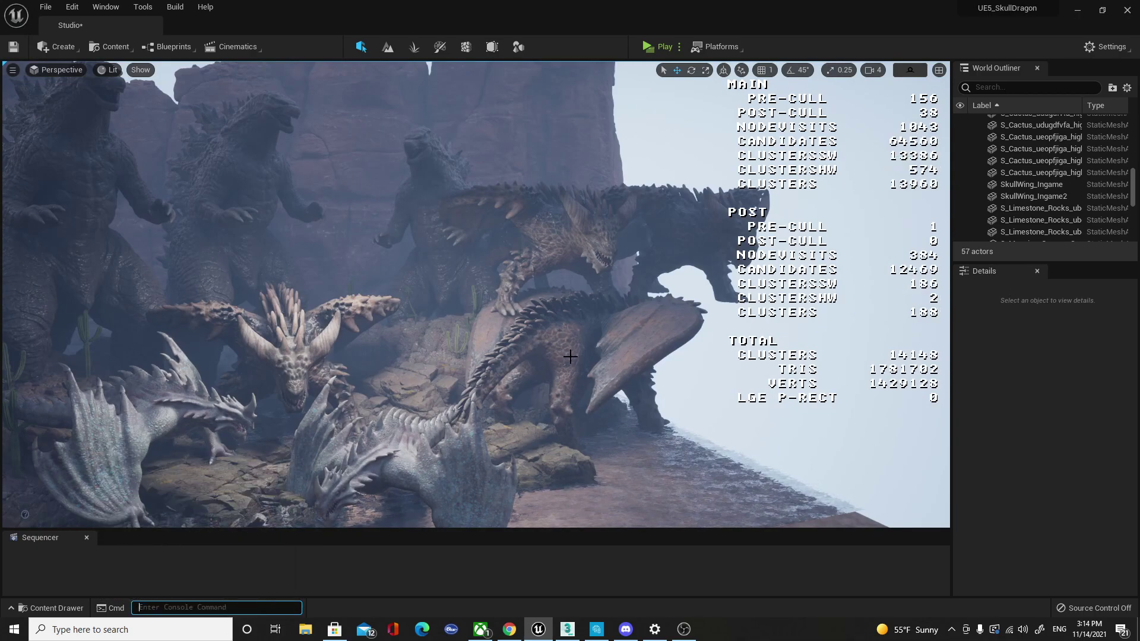
{"action": "mouse_move", "coordinate": [555, 371]}
{"action": "left_mouse_down"}
{"action": "mouse_move", "coordinate": [551, 352]}
{"action": "mouse_move", "coordinate": [477, 326]}
{"action": "left_mouse_up"}
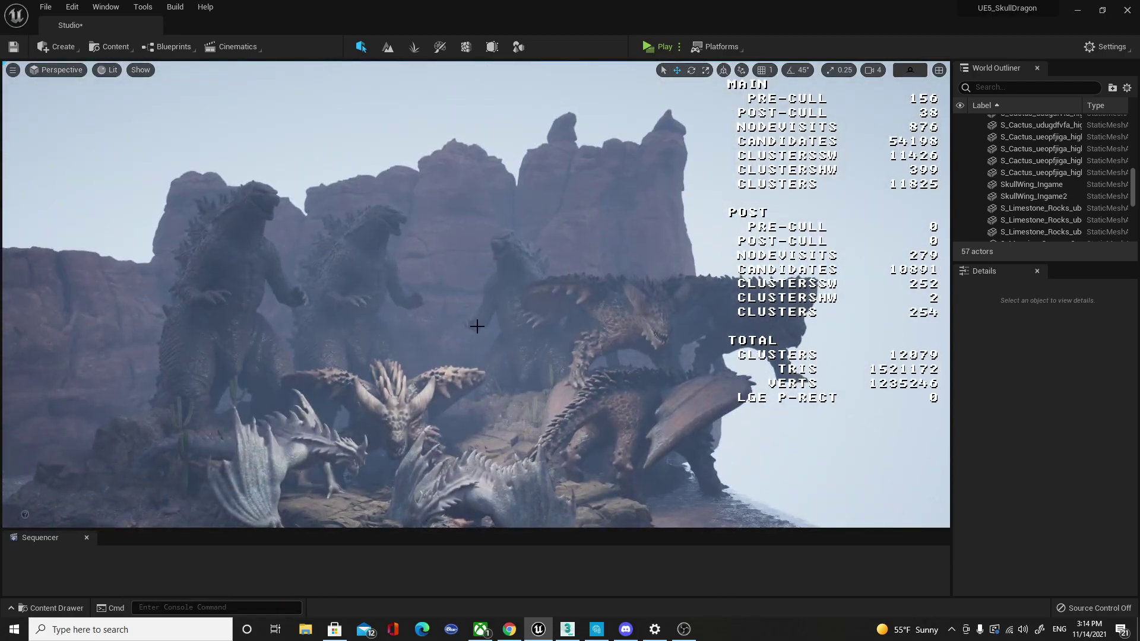
{"action": "left_click", "coordinate": [285, 370]}
{"action": "mouse_move", "coordinate": [221, 359]}
{"action": "left_mouse_down", "text": "alt"}
{"action": "mouse_move", "coordinate": [71, 359]}
{"action": "mouse_move", "coordinate": [89, 350]}
{"action": "left_mouse_up", "text": "alt"}
{"action": "key", "text": "Escape"}
{"action": "left_click_drag", "start_coordinate": [383, 368], "coordinate": [380, 332]}
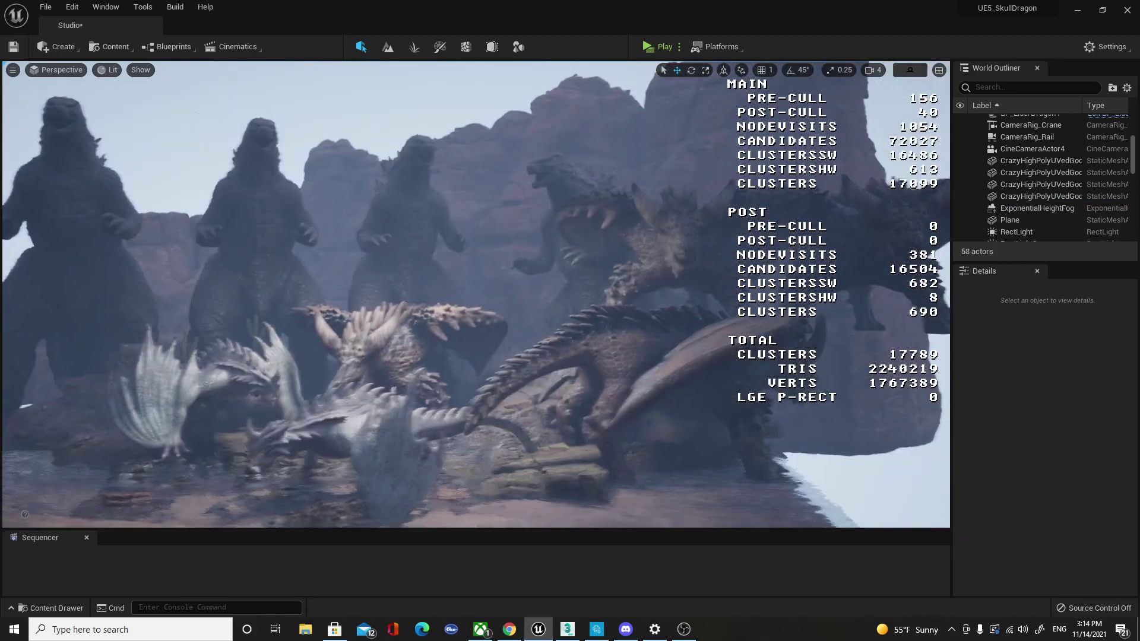
Switch the view mode to Nanite Visualization > Triangles with the stats overlay still shown.
{"action": "left_click", "coordinate": [136, 70]}
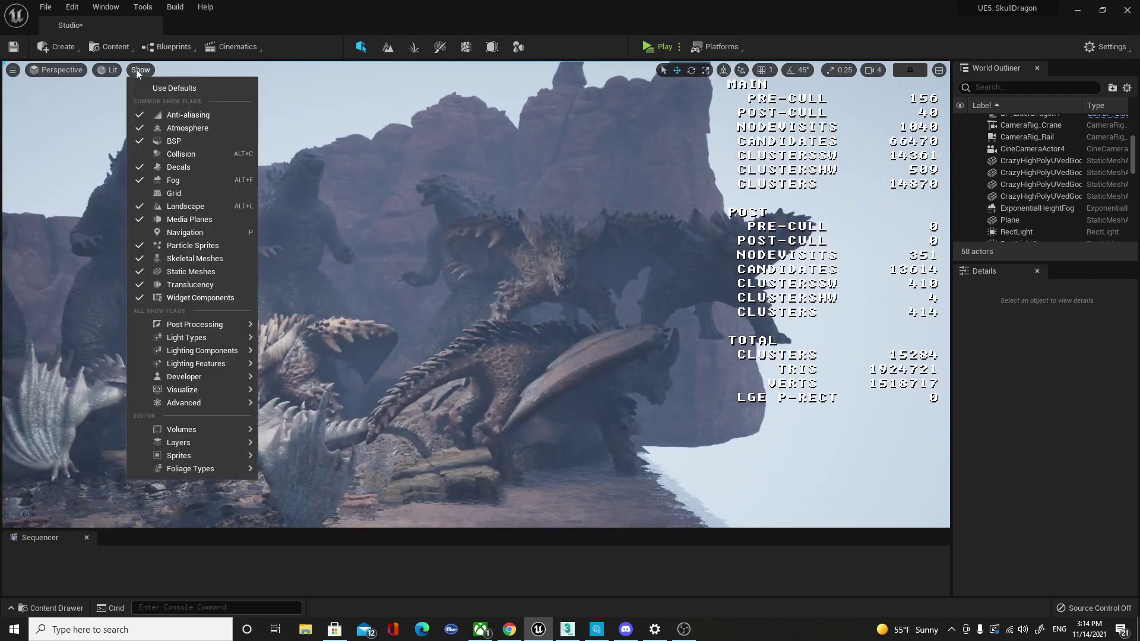
{"action": "left_click", "coordinate": [103, 70]}
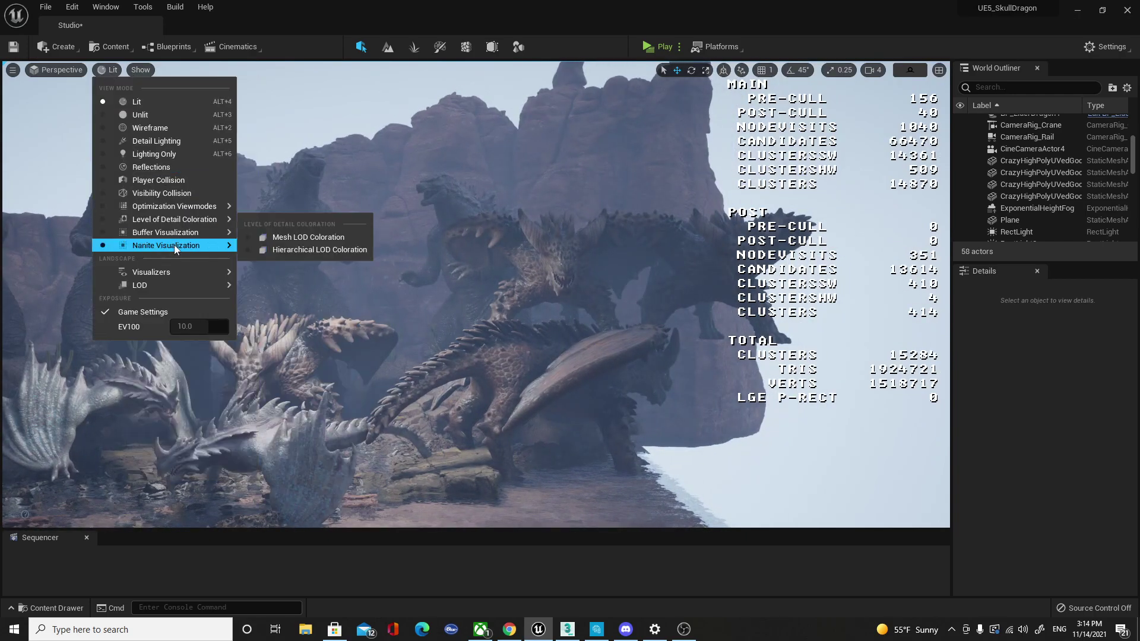
{"action": "mouse_move", "coordinate": [180, 247]}
{"action": "left_click", "coordinate": [285, 299]}
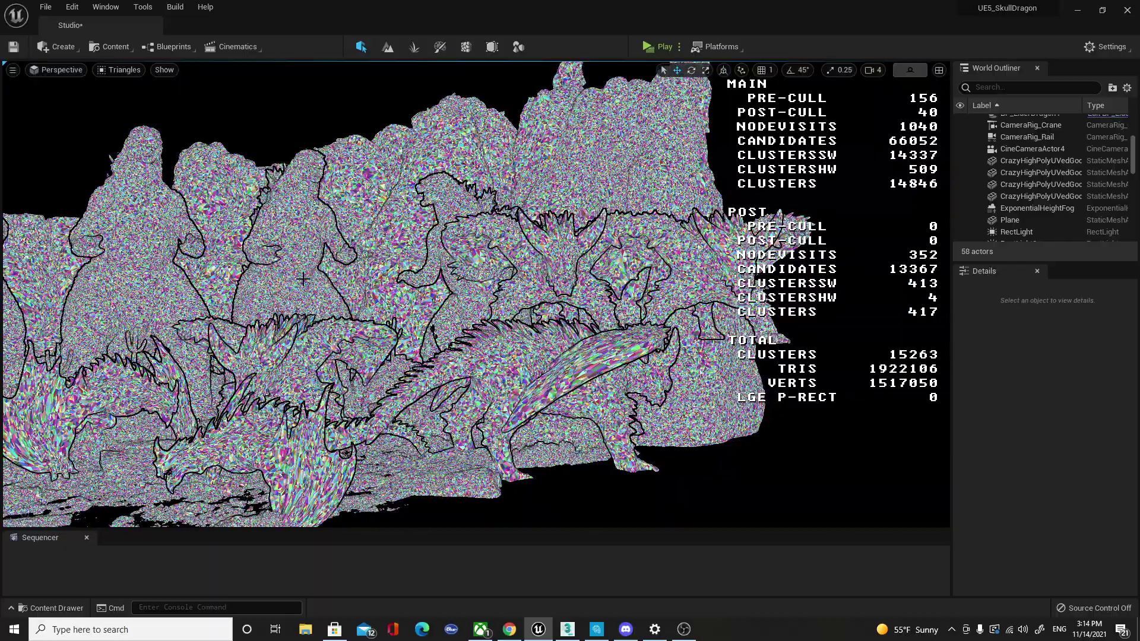